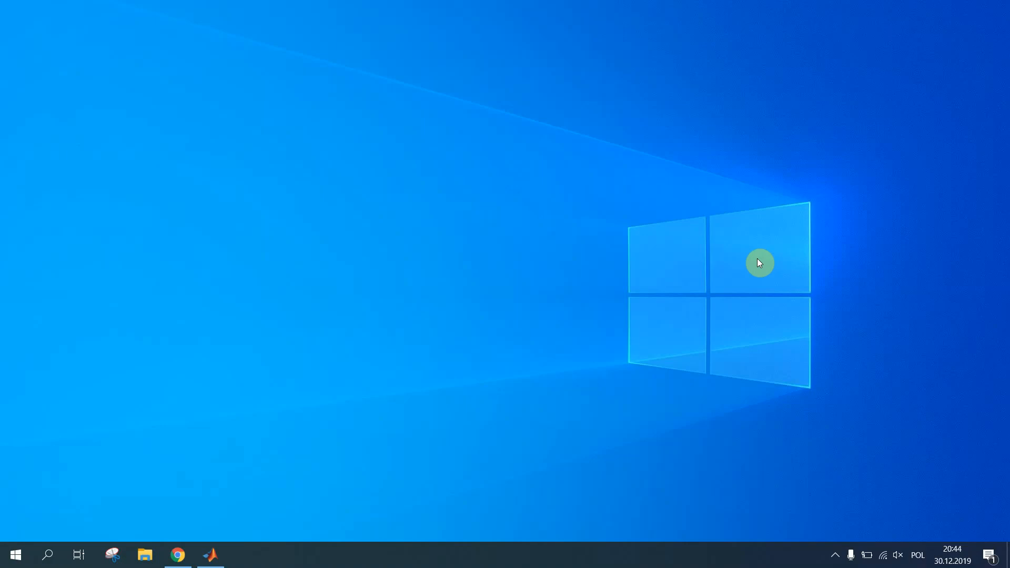
Search 'kom' from the taskbar to open This PC
{"action": "left_click", "coordinate": [47, 554]}
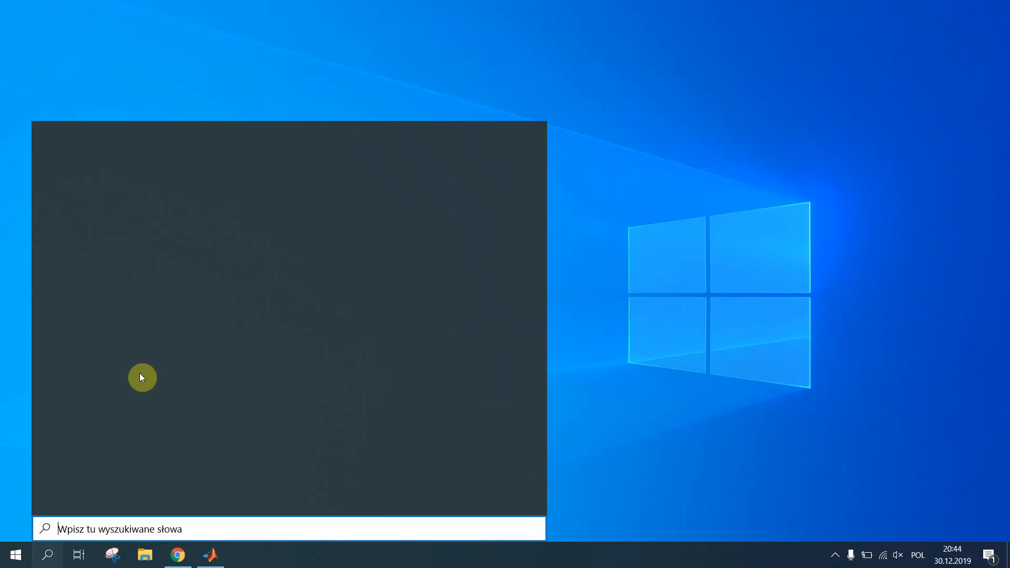
{"action": "type", "text": "kom"}
{"action": "key", "text": "Return"}
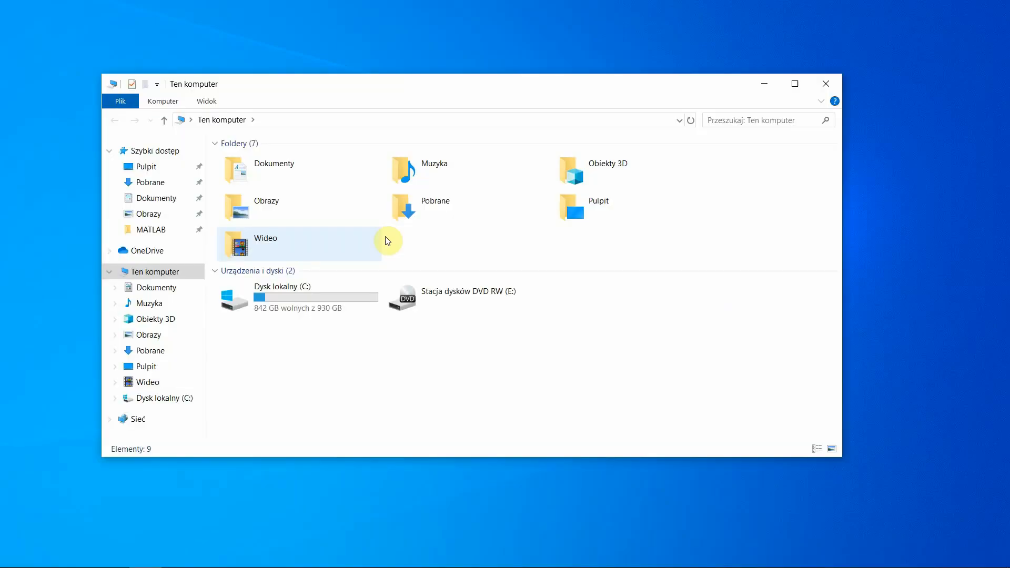
Browse into C:\Program Files\MATLAB\R2019b and select the customFiles folder
{"action": "double_click", "coordinate": [317, 306]}
{"action": "double_click", "coordinate": [270, 218]}
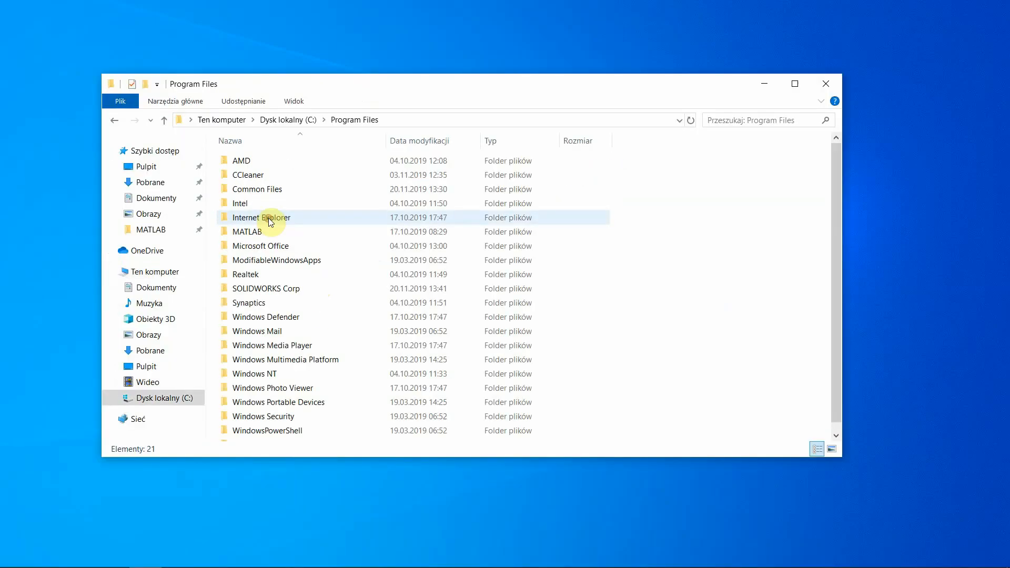
{"action": "left_click", "coordinate": [267, 233]}
{"action": "double_click", "coordinate": [267, 232]}
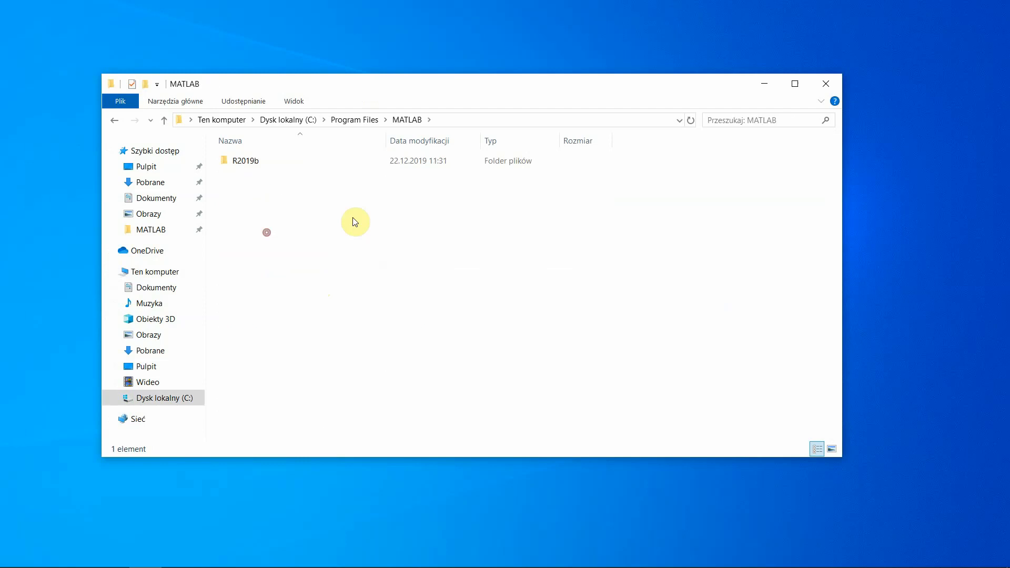
{"action": "left_click", "coordinate": [288, 163]}
{"action": "double_click", "coordinate": [288, 162]}
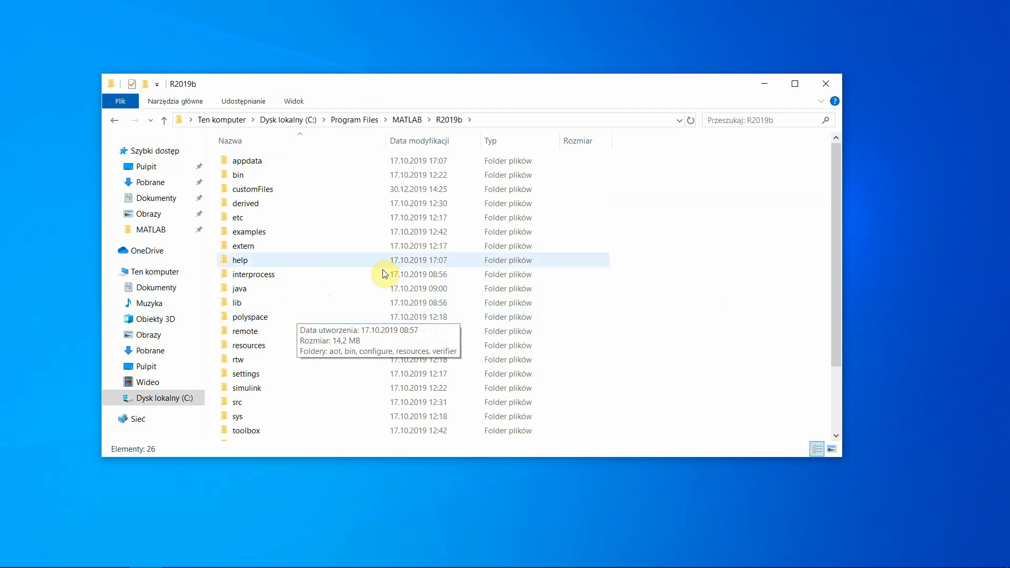
{"action": "left_click", "coordinate": [283, 190]}
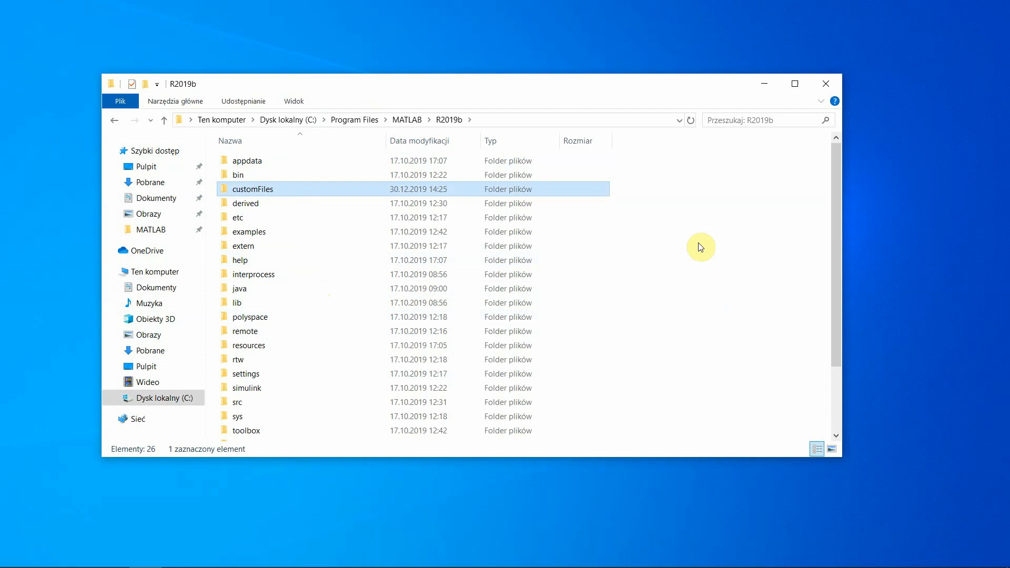
Close File Explorer and bring the MATLAB window back to the front
{"action": "left_click", "coordinate": [829, 82]}
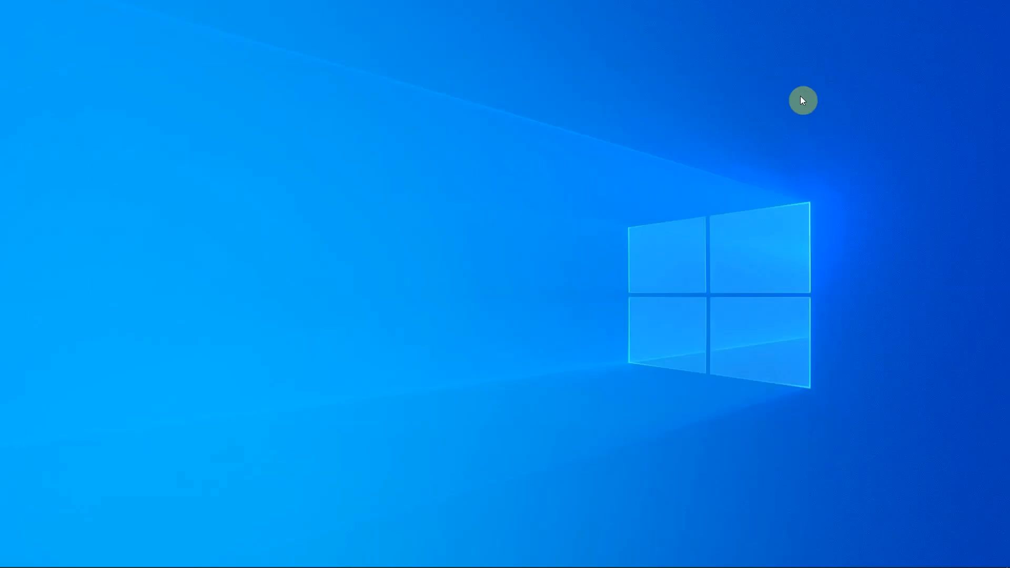
{"action": "left_click", "coordinate": [214, 558]}
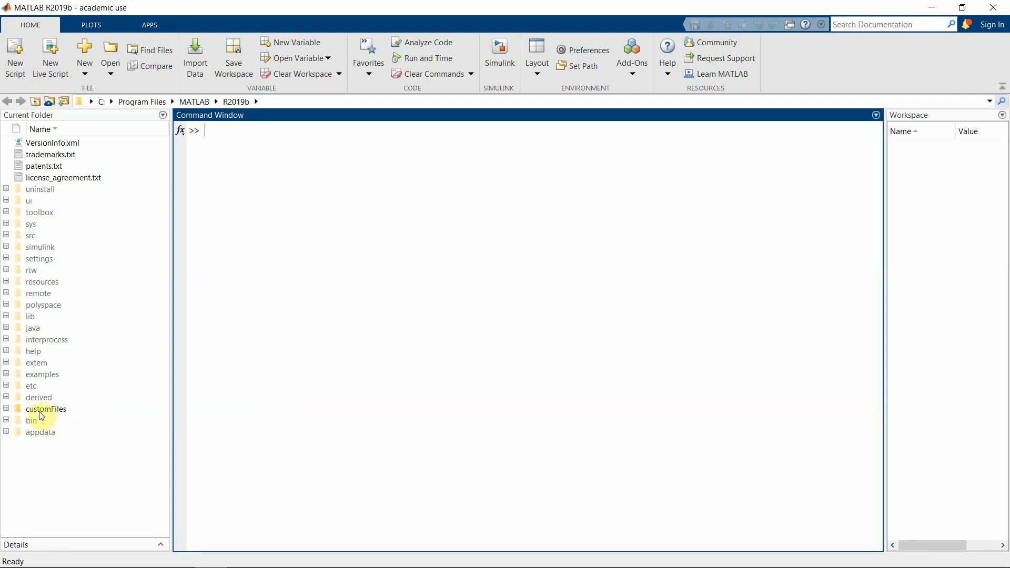
Step the Current Folder from C: through Program Files\MATLAB\R2019b into customFiles
{"action": "left_click", "coordinate": [105, 101]}
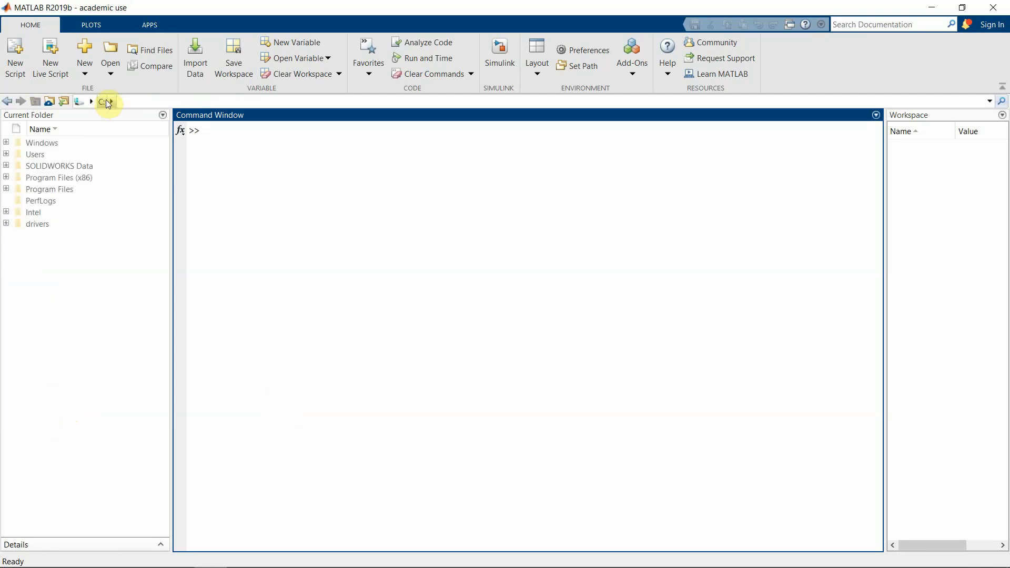
{"action": "left_click", "coordinate": [65, 190]}
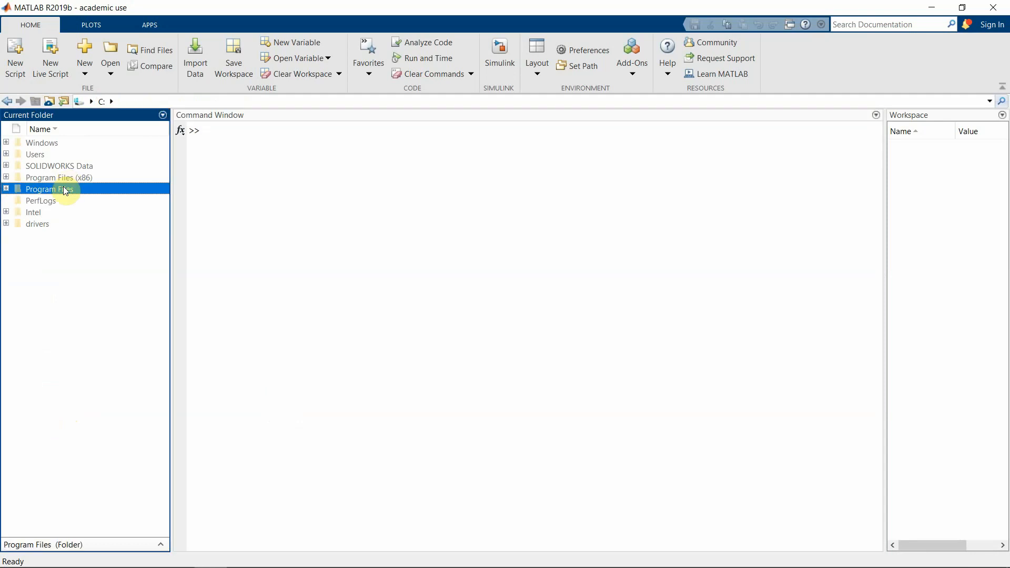
{"action": "double_click", "coordinate": [65, 190]}
{"action": "left_click", "coordinate": [48, 317]}
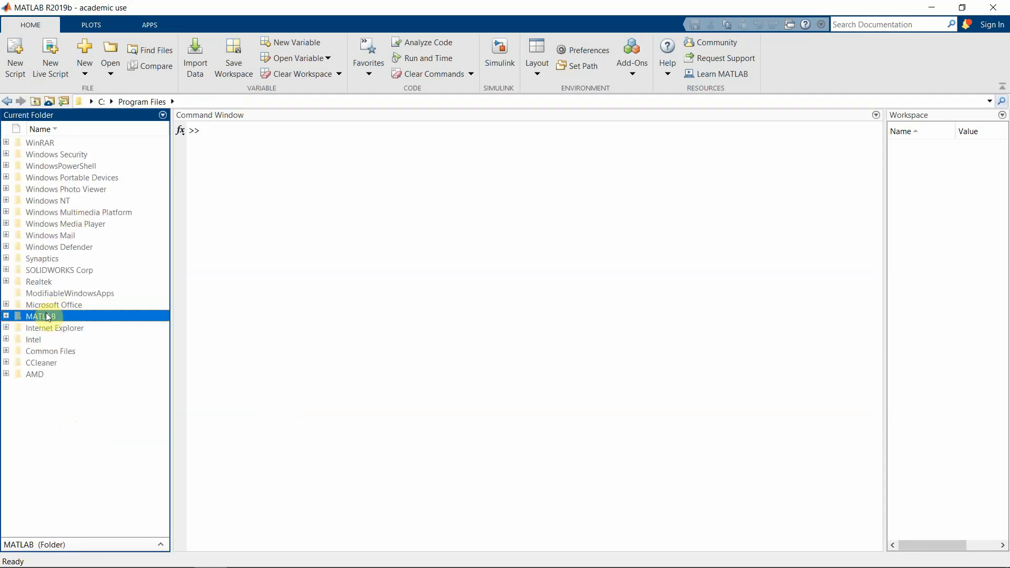
{"action": "double_click", "coordinate": [47, 316]}
{"action": "left_click", "coordinate": [40, 145]}
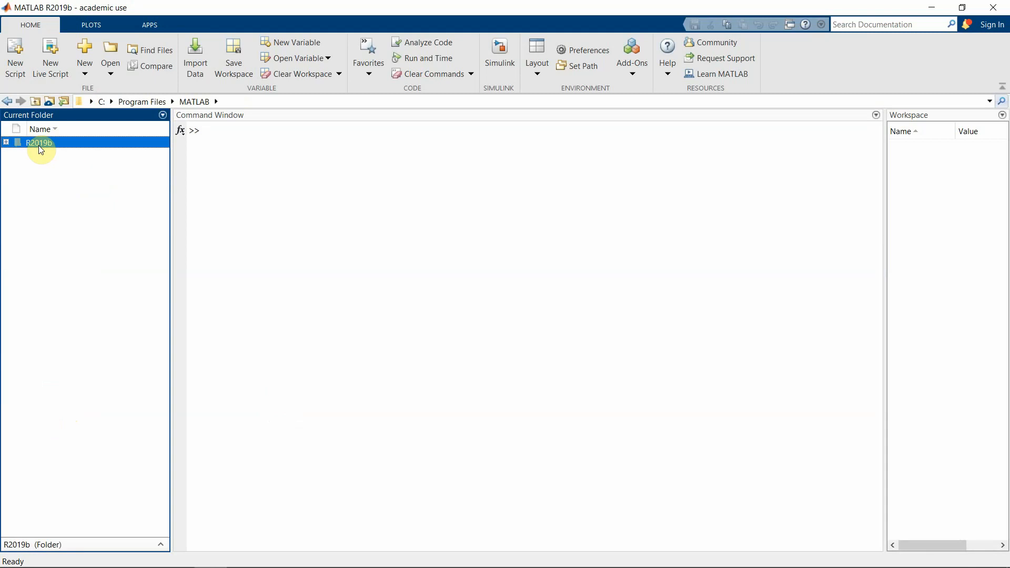
{"action": "double_click", "coordinate": [40, 145]}
{"action": "left_click", "coordinate": [51, 411]}
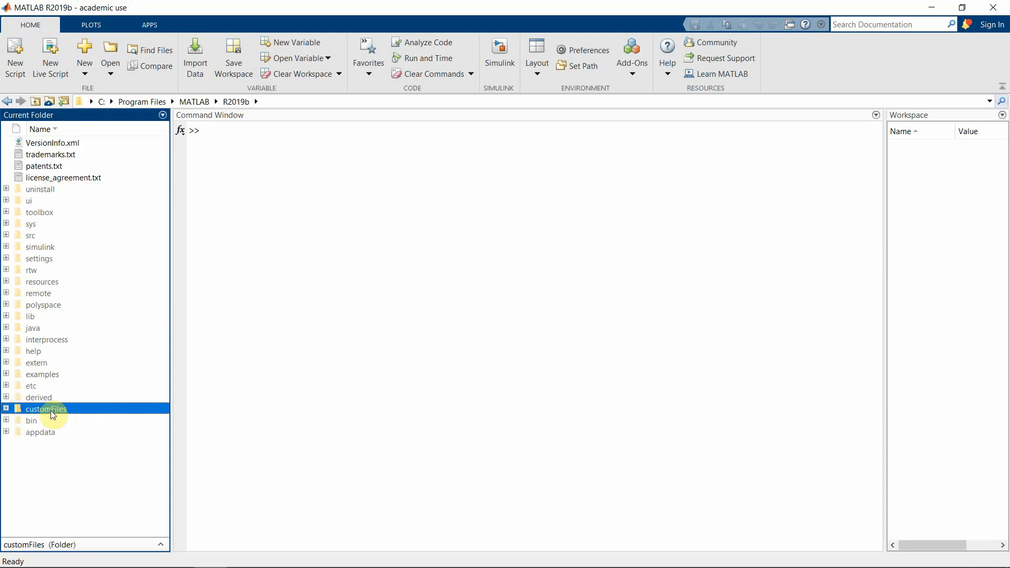
{"action": "double_click", "coordinate": [52, 411]}
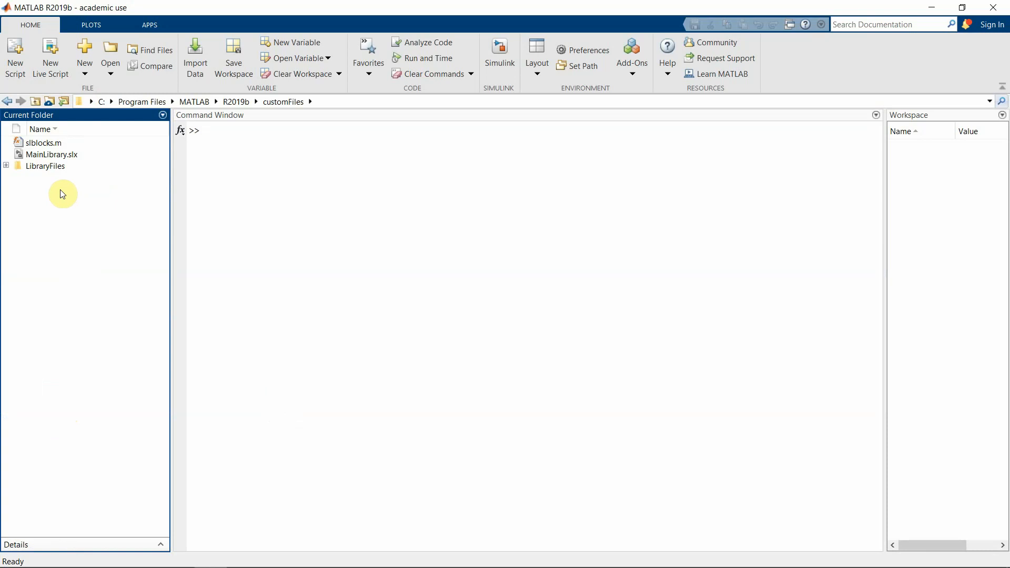
{"action": "left_click", "coordinate": [53, 144]}
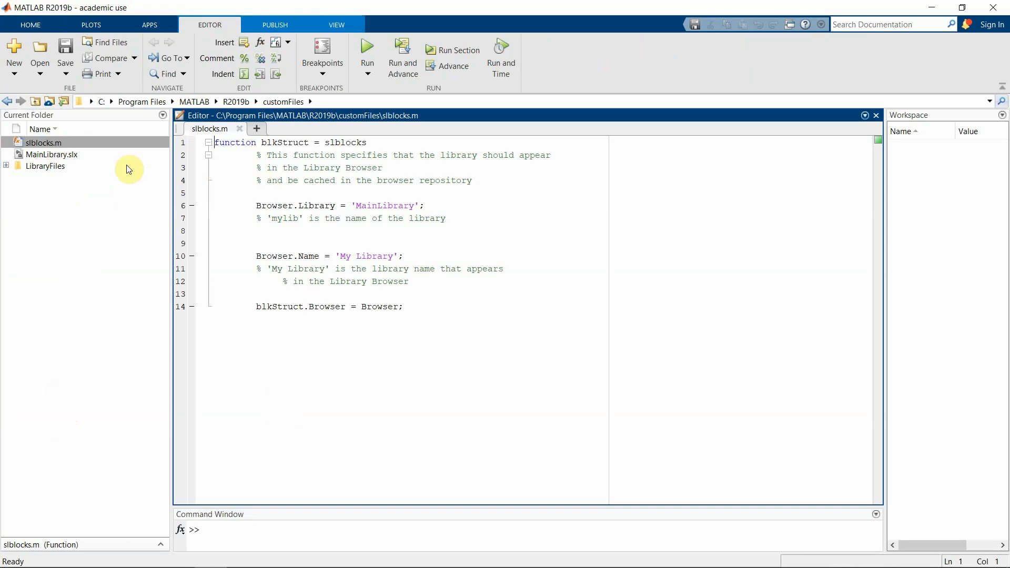
{"action": "left_click", "coordinate": [101, 229]}
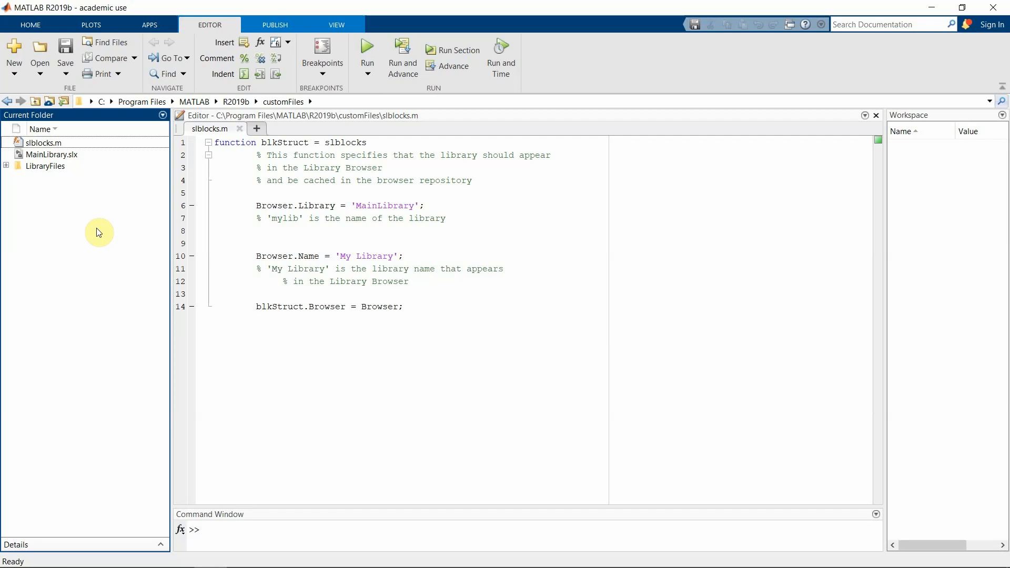
{"action": "left_click", "coordinate": [24, 76]}
{"action": "left_click", "coordinate": [372, 331]}
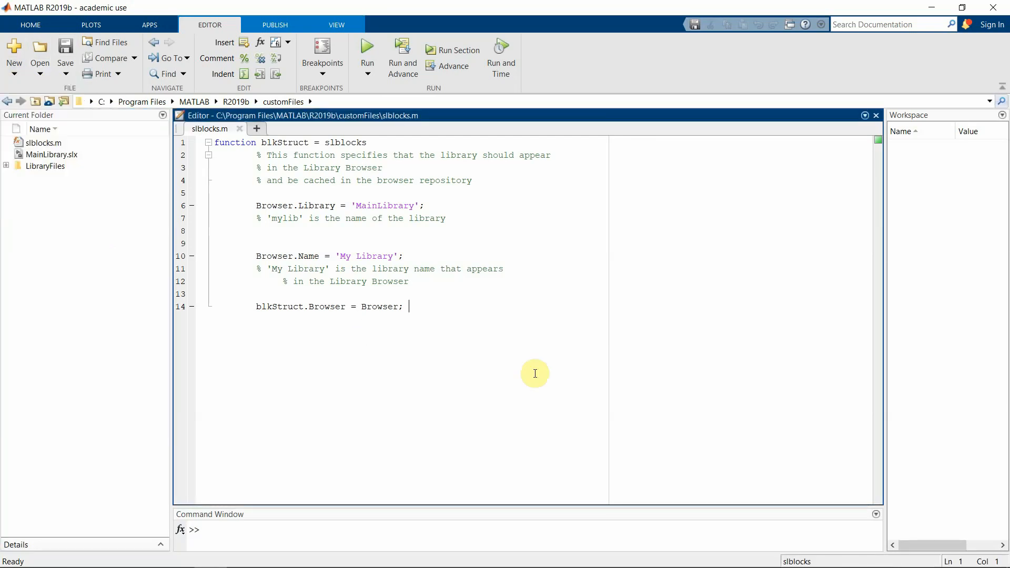
{"action": "left_click_drag", "start_coordinate": [534, 371], "coordinate": [212, 141]}
{"action": "left_click", "coordinate": [527, 410]}
{"action": "left_click_drag", "start_coordinate": [339, 256], "coordinate": [390, 257]}
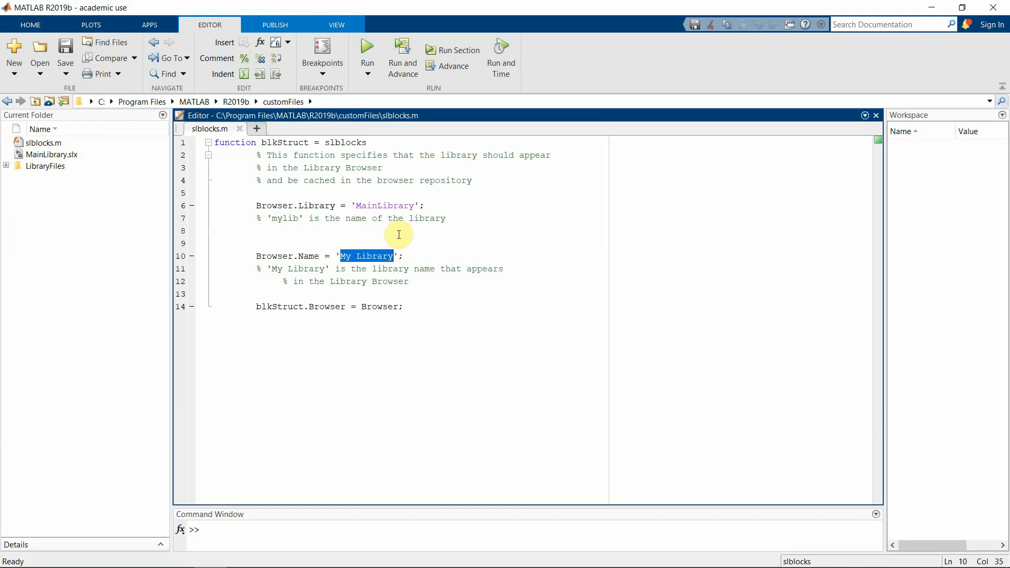
{"action": "left_click", "coordinate": [399, 235]}
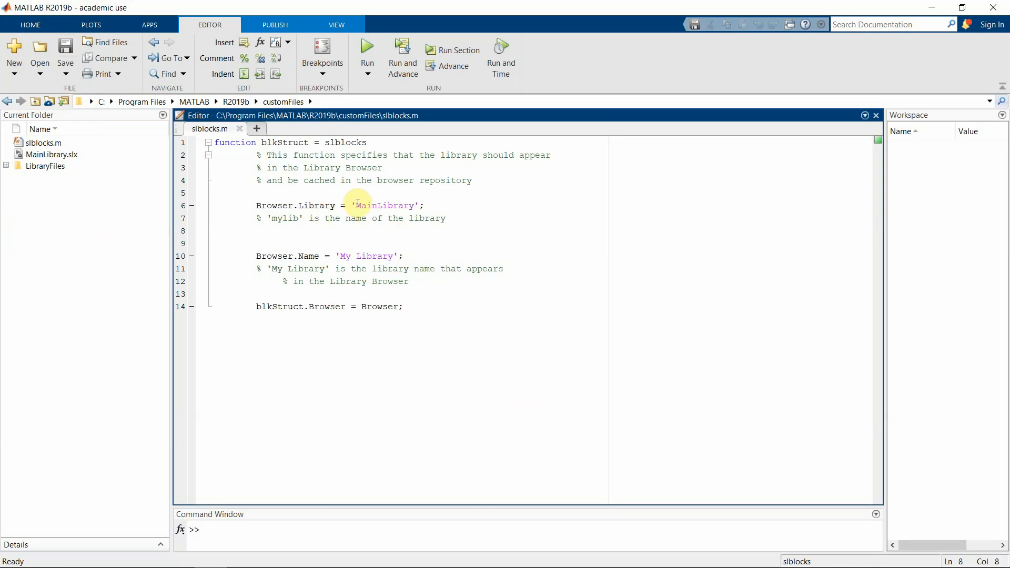
{"action": "left_click_drag", "start_coordinate": [357, 205], "coordinate": [415, 205]}
{"action": "left_click", "coordinate": [449, 207]}
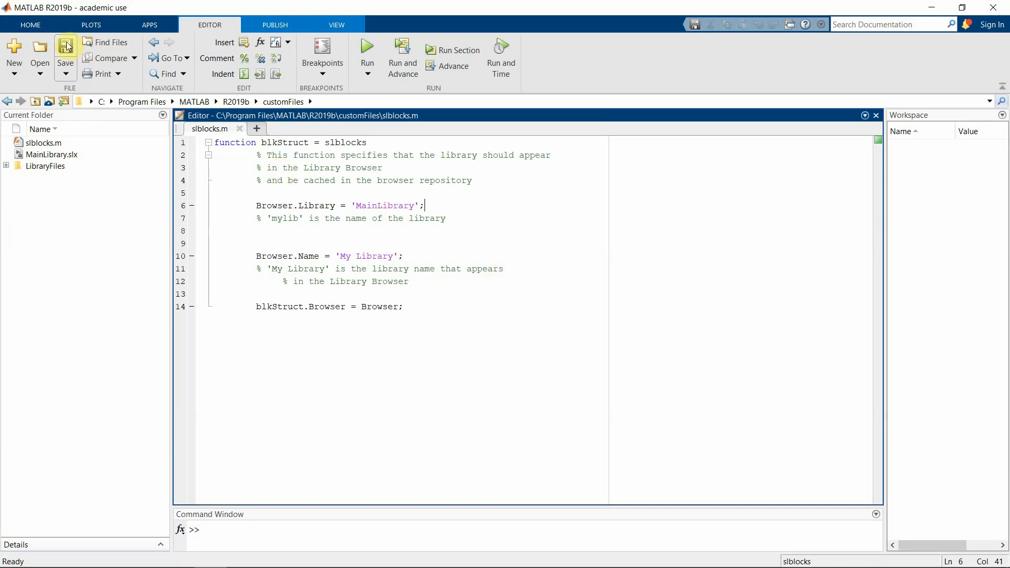
{"action": "left_click", "coordinate": [240, 128]}
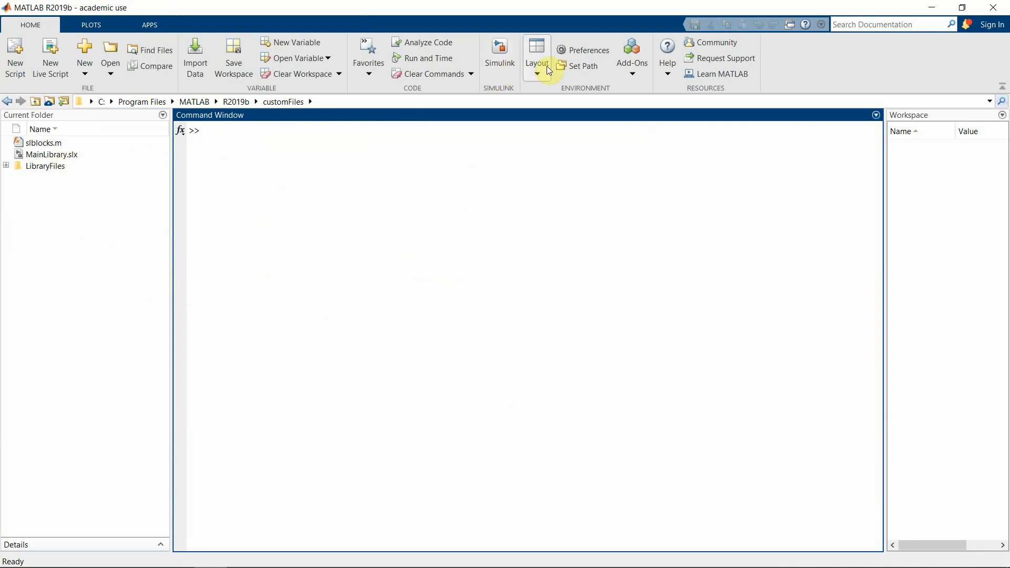
Launch Simulink from HOME and create a Blank Library from the Start Page
{"action": "left_click", "coordinate": [505, 56]}
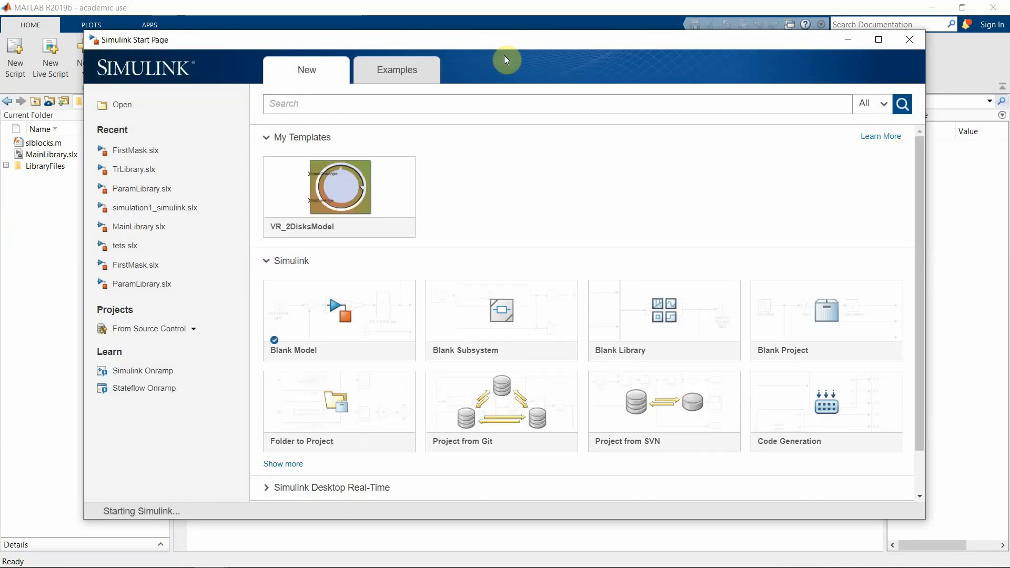
{"action": "left_click", "coordinate": [655, 317]}
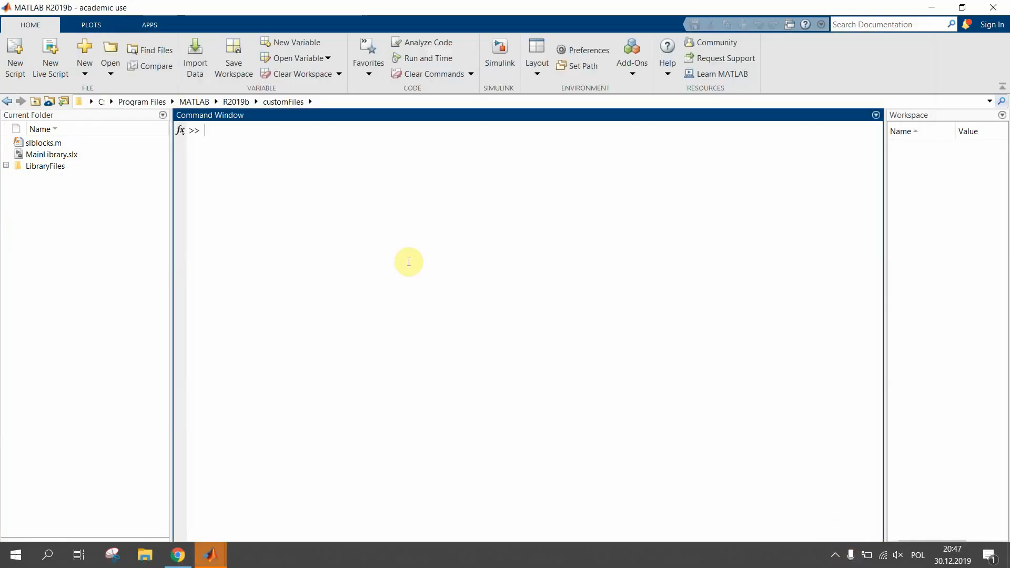
Bring the untitled library window to the front and maximize it
{"action": "mouse_move", "coordinate": [224, 535]}
{"action": "left_click", "coordinate": [255, 508]}
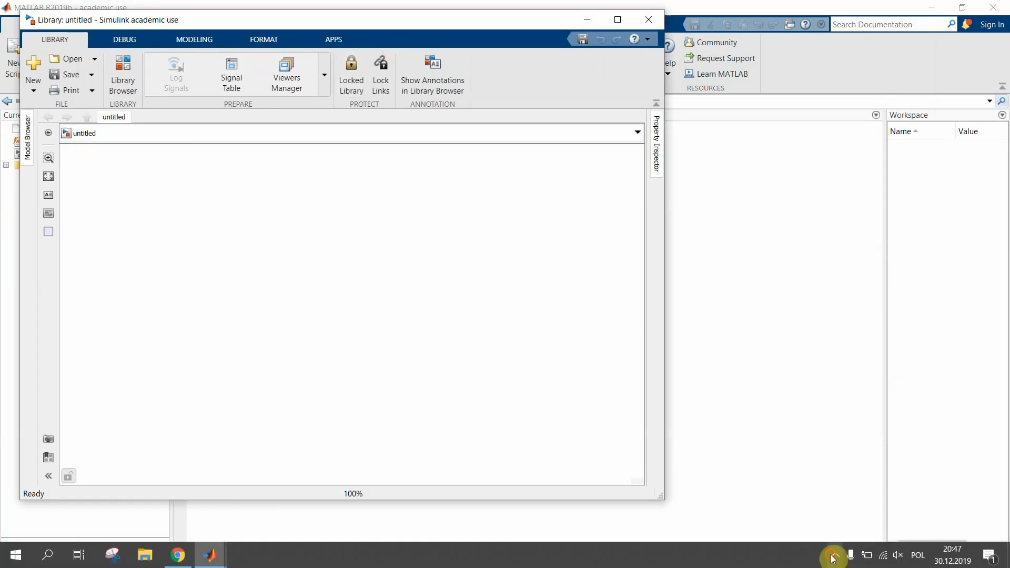
{"action": "left_click", "coordinate": [834, 555]}
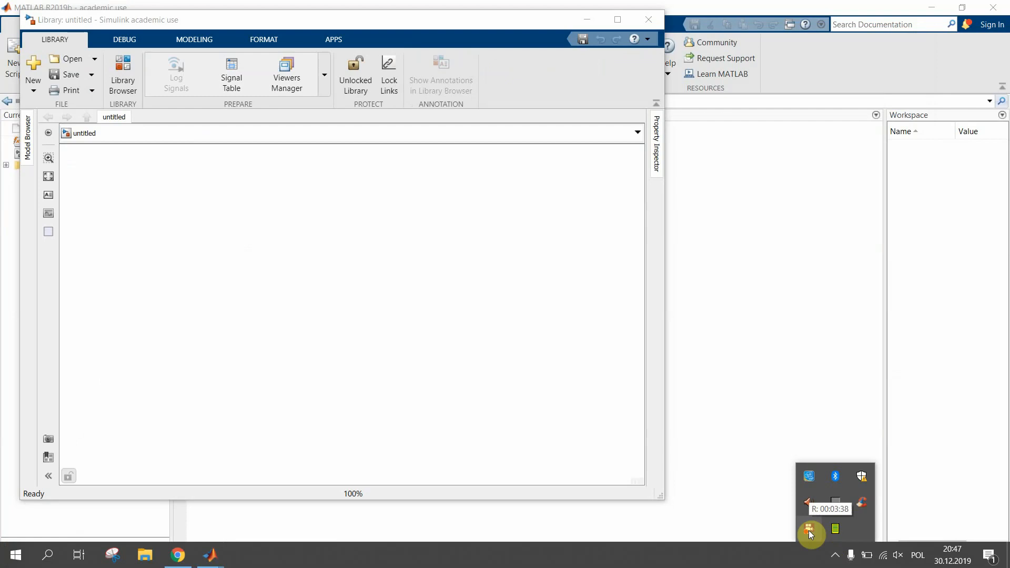
{"action": "left_click", "coordinate": [619, 19]}
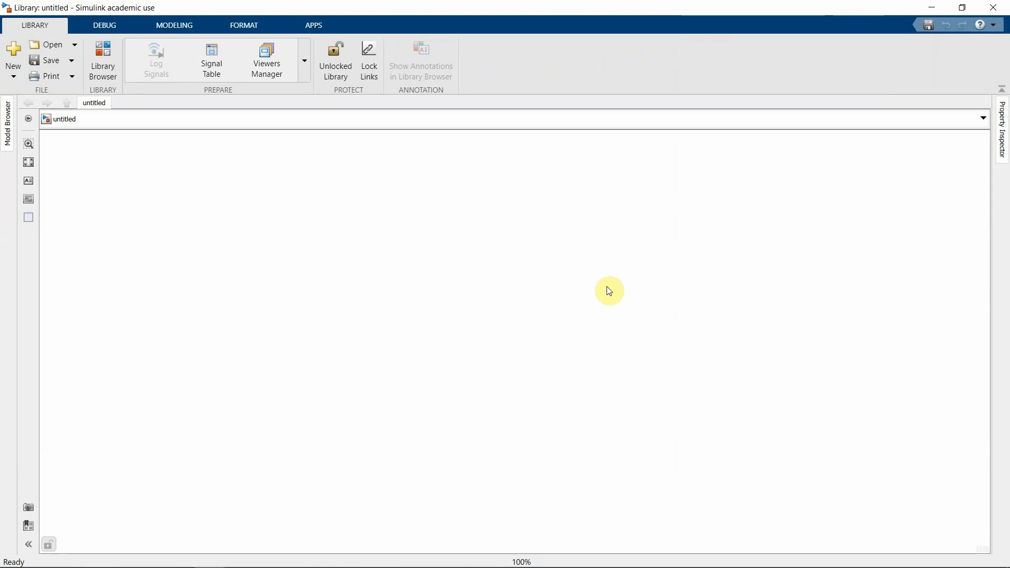
Insert a Subsystem block on the canvas via quick search for 'subs'
{"action": "right_click", "coordinate": [457, 323]}
{"action": "left_click", "coordinate": [394, 294]}
{"action": "double_click", "coordinate": [394, 293]}
{"action": "type", "text": "subs"}
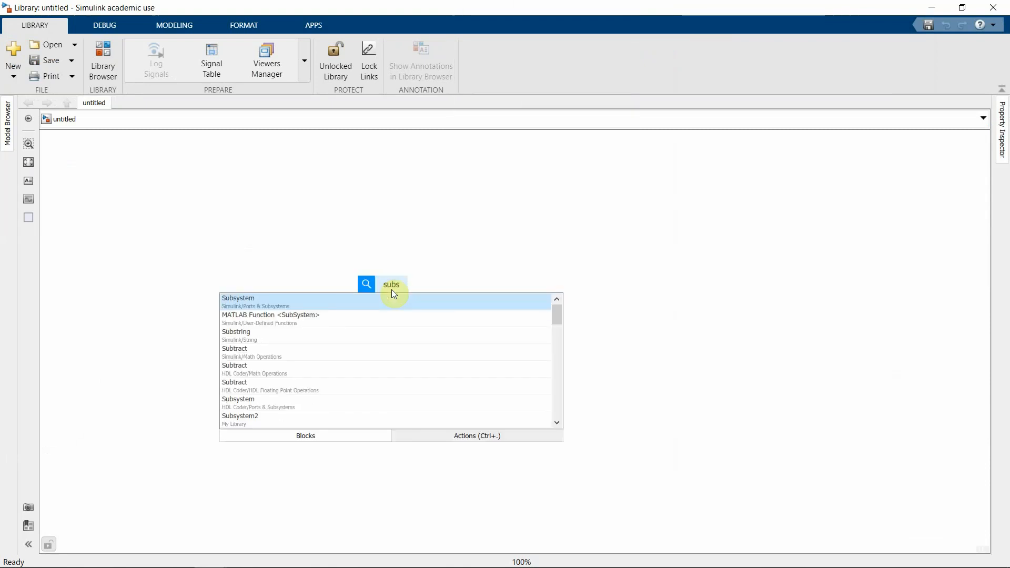
{"action": "key", "text": "Return"}
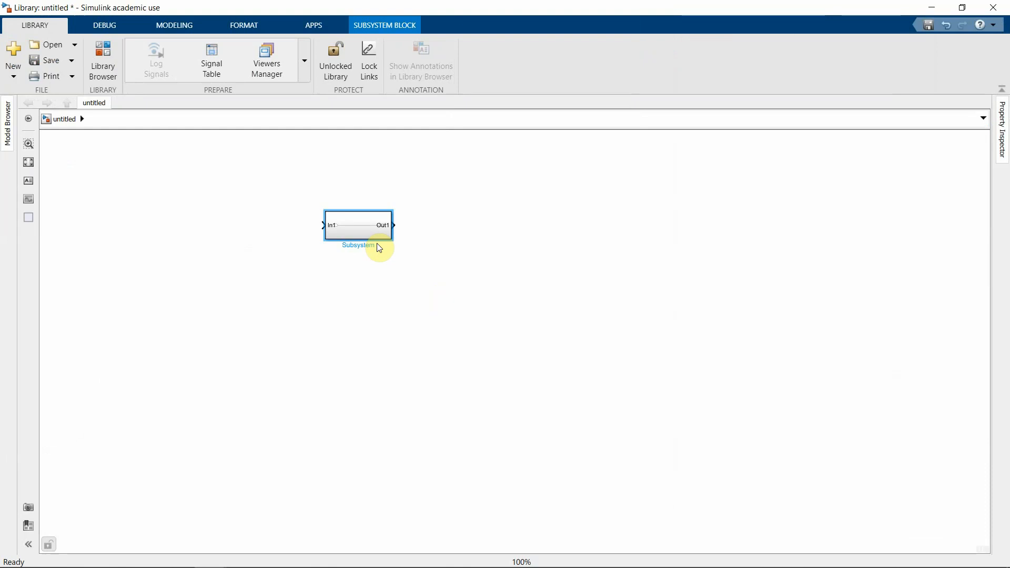
Delete In1, Out1 and their line inside Subsystem, then move it top-left
{"action": "left_click", "coordinate": [421, 284]}
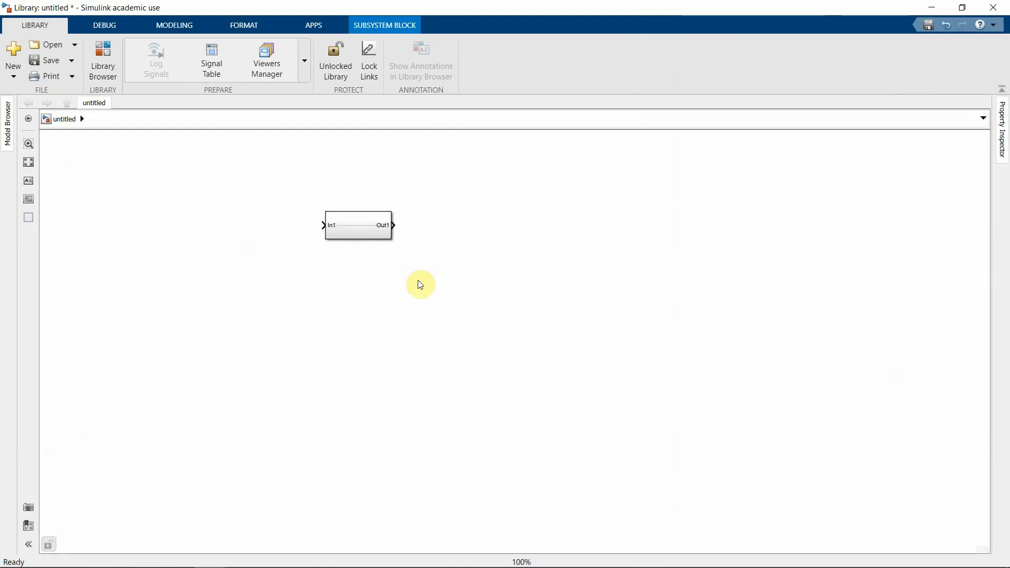
{"action": "double_click", "coordinate": [357, 235]}
{"action": "left_click_drag", "start_coordinate": [662, 267], "coordinate": [253, 389]}
{"action": "key", "text": "Delete"}
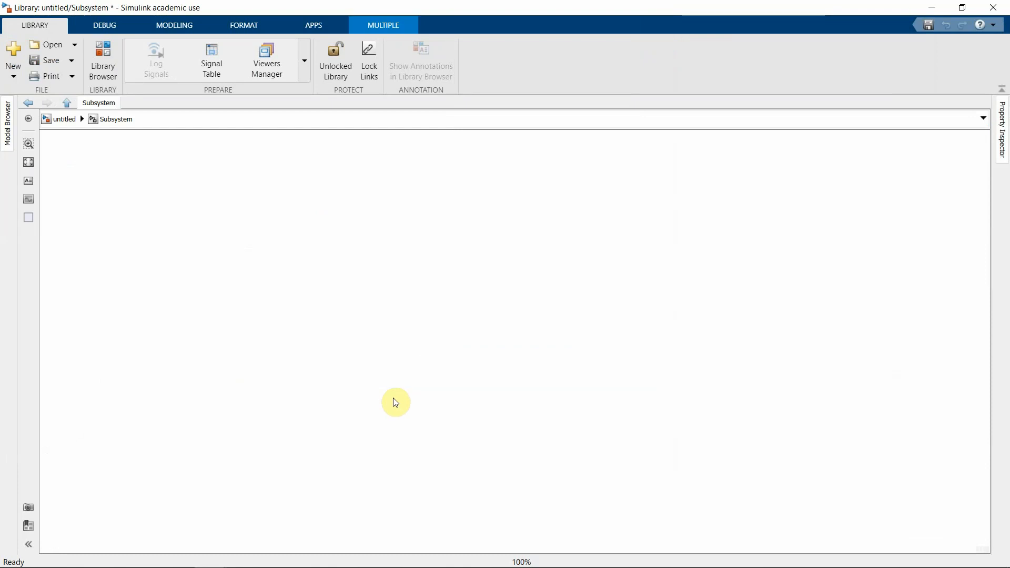
{"action": "left_click", "coordinate": [63, 120]}
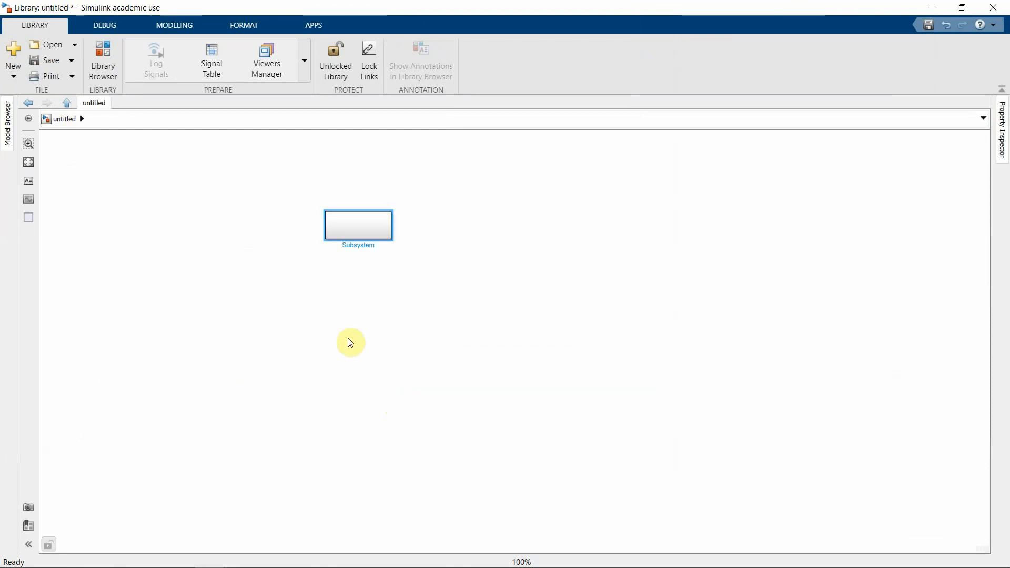
{"action": "left_click_drag", "start_coordinate": [361, 233], "coordinate": [107, 177]}
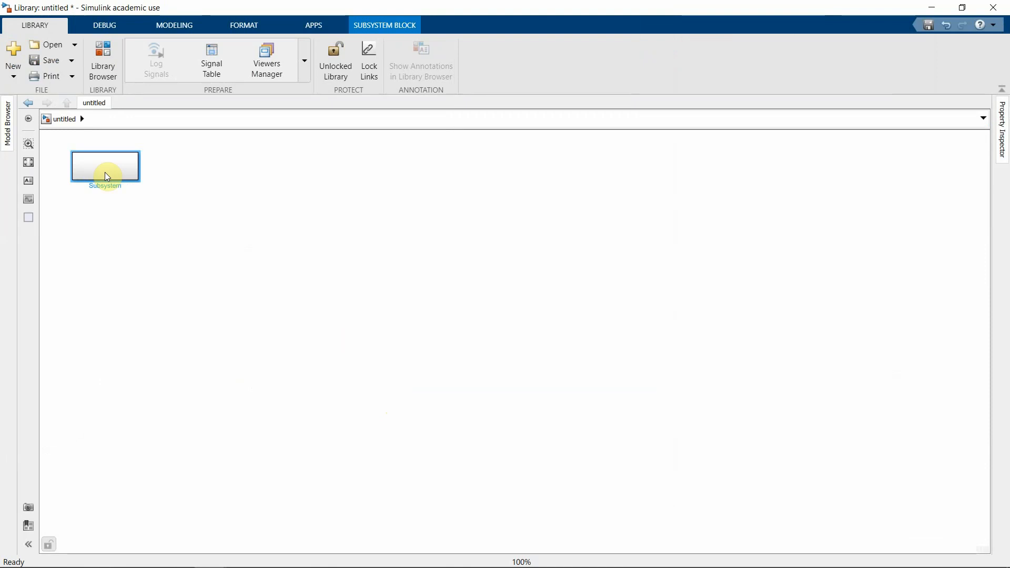
Add Subsystem1 via search 'sub', empty its ports, and place it below the first
{"action": "left_click", "coordinate": [304, 302]}
{"action": "right_click", "coordinate": [293, 279]}
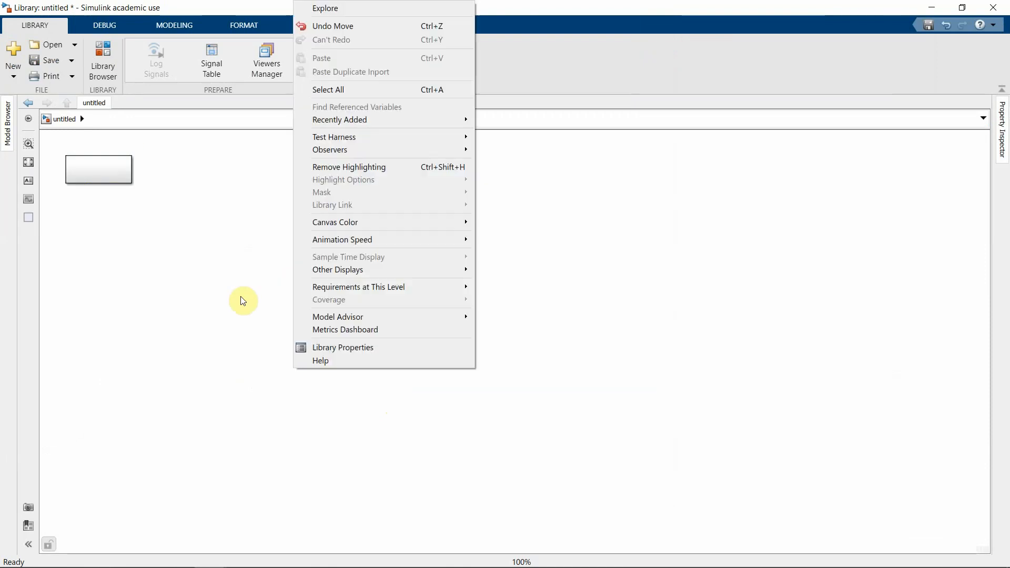
{"action": "double_click", "coordinate": [242, 297]}
{"action": "type", "text": "sub"}
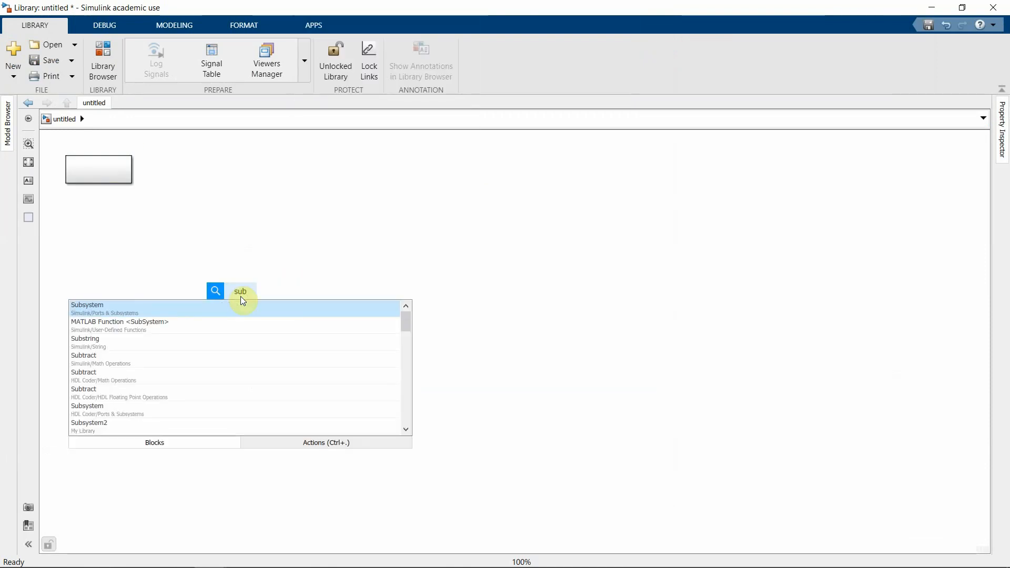
{"action": "key", "text": "Return"}
{"action": "double_click", "coordinate": [243, 298]}
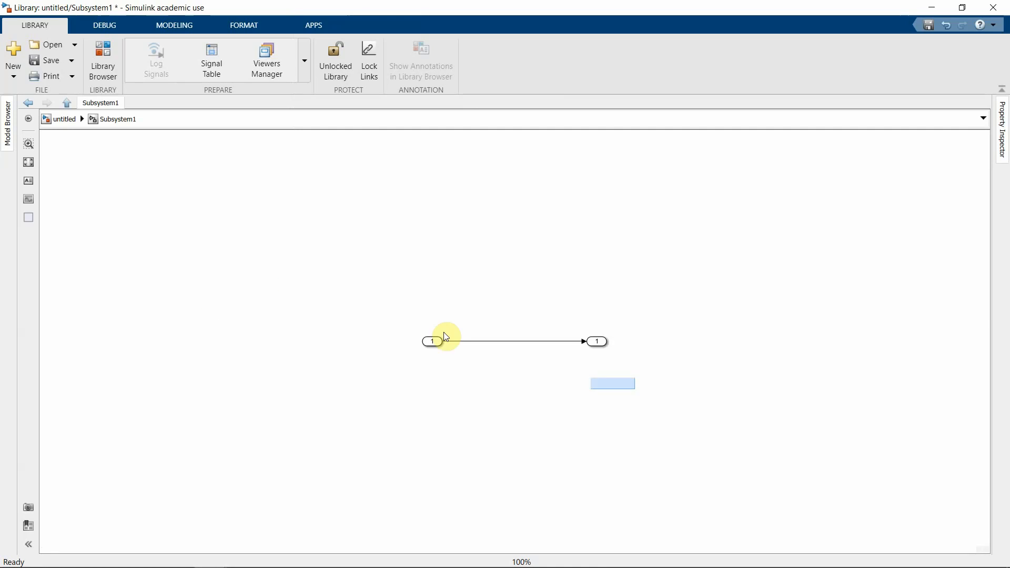
{"action": "left_click_drag", "start_coordinate": [444, 332], "coordinate": [305, 295]}
{"action": "key", "text": "Delete"}
{"action": "left_click", "coordinate": [68, 121]}
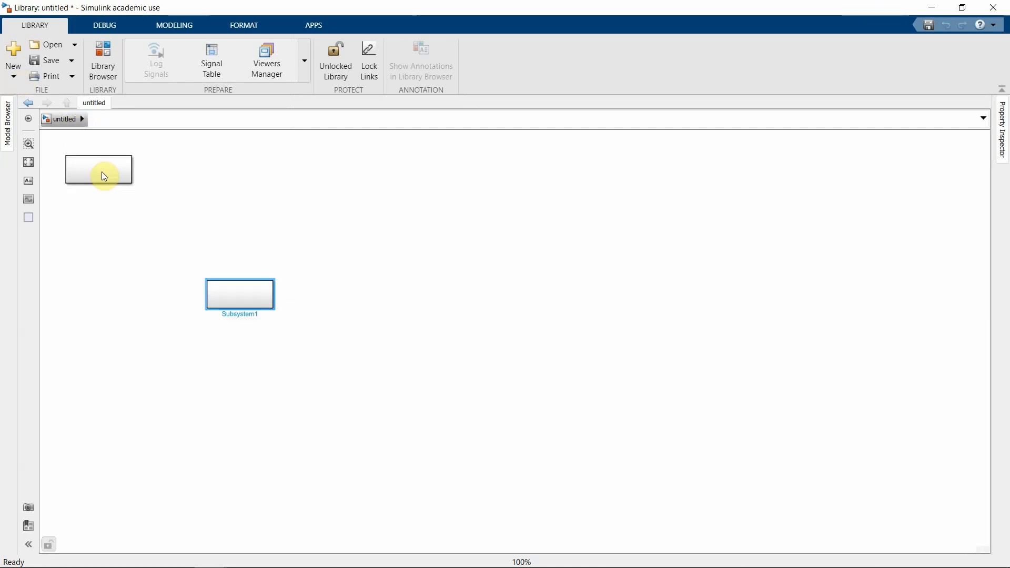
{"action": "left_click_drag", "start_coordinate": [240, 293], "coordinate": [104, 216]}
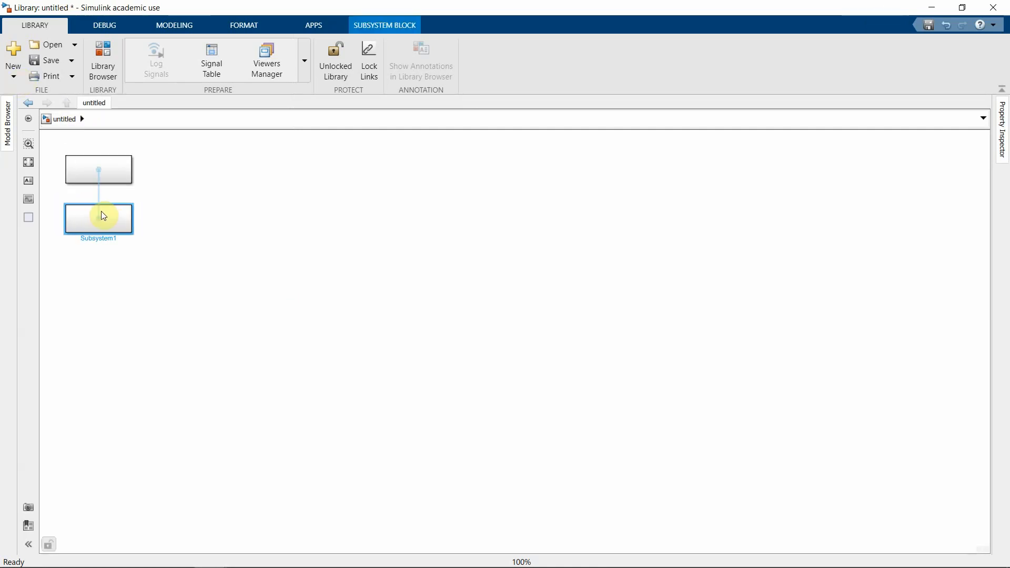
{"action": "left_click", "coordinate": [117, 151]}
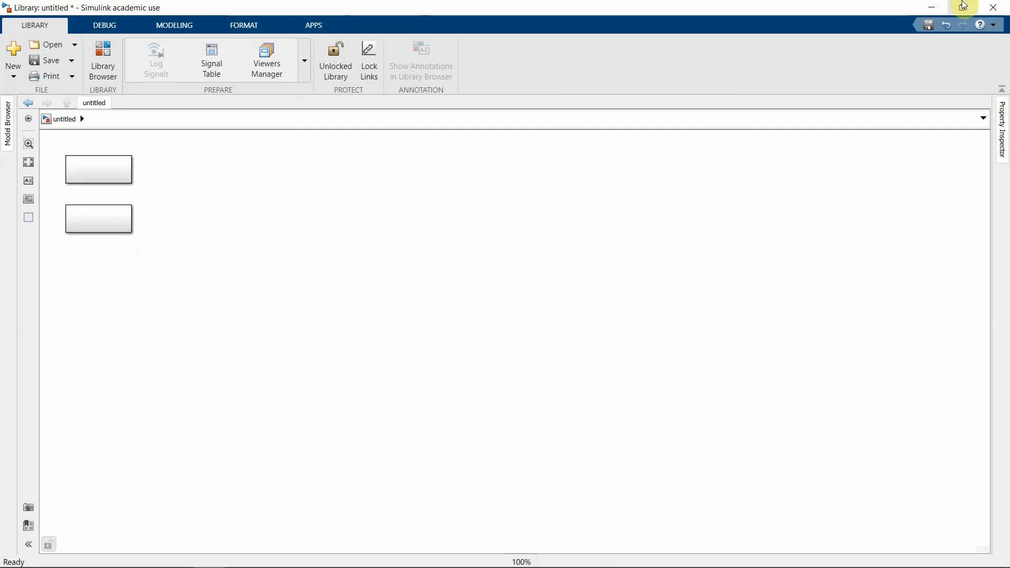
Move the Simulink window aside and rerun set_param(gcs,'EnableLBRepository','on') from command history
{"action": "left_click", "coordinate": [963, 6]}
{"action": "left_click_drag", "start_coordinate": [349, 27], "coordinate": [665, 50]}
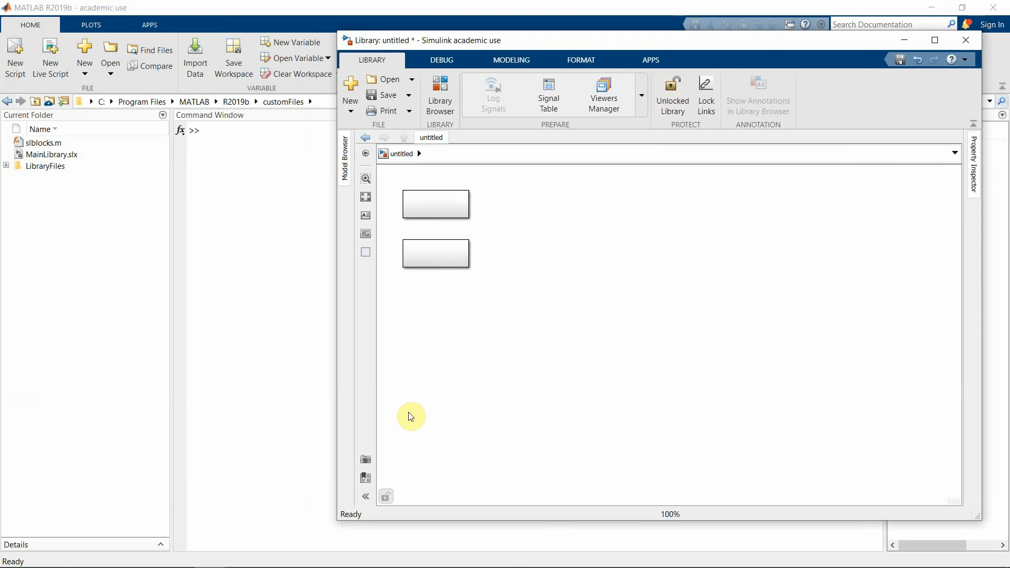
{"action": "left_click", "coordinate": [252, 267]}
{"action": "key", "text": "Up"}
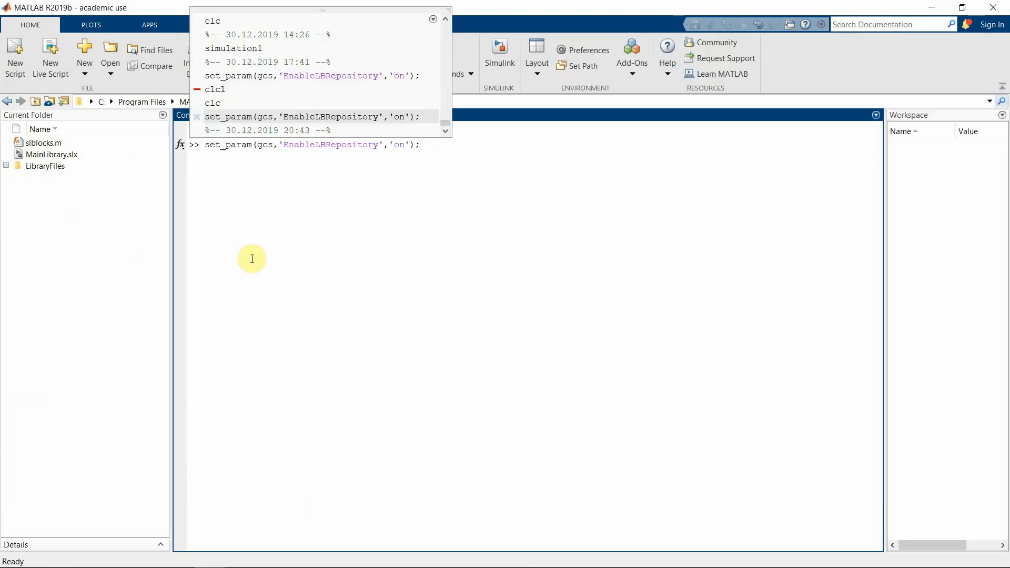
{"action": "key", "text": "Return"}
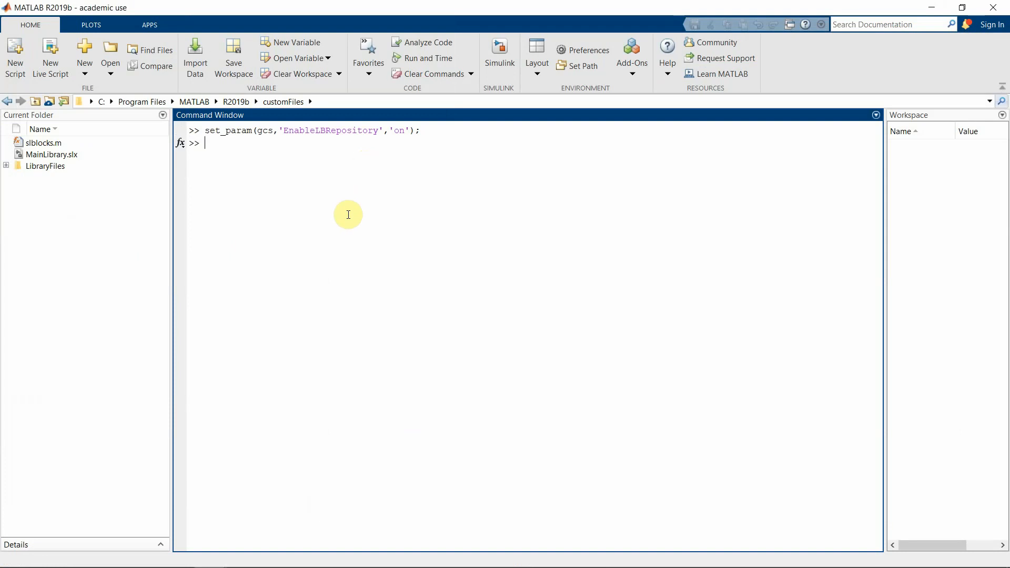
Close the untitled library window, choosing No to discard its changes
{"action": "mouse_move", "coordinate": [270, 563]}
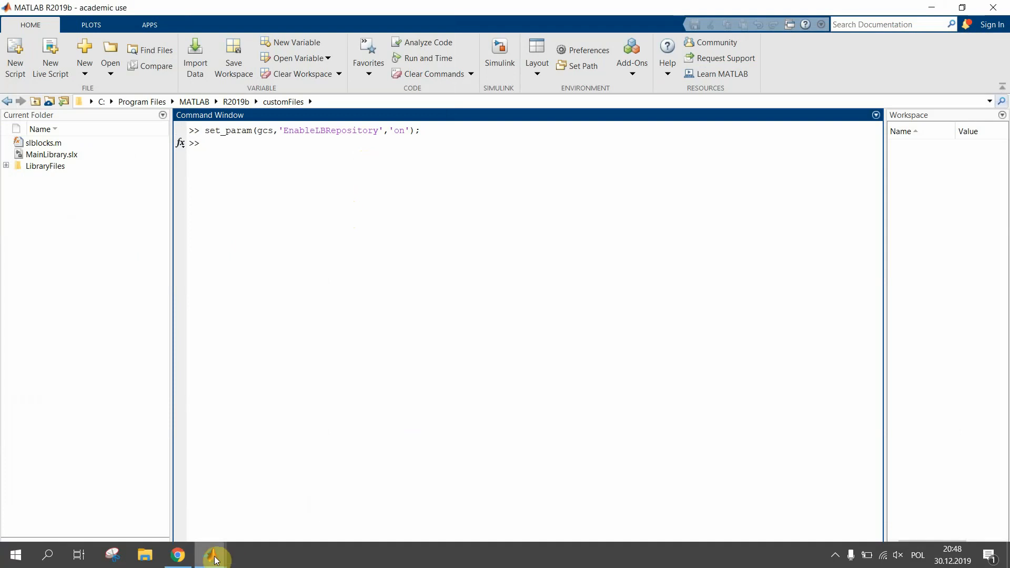
{"action": "mouse_move", "coordinate": [215, 561]}
{"action": "left_click", "coordinate": [262, 500]}
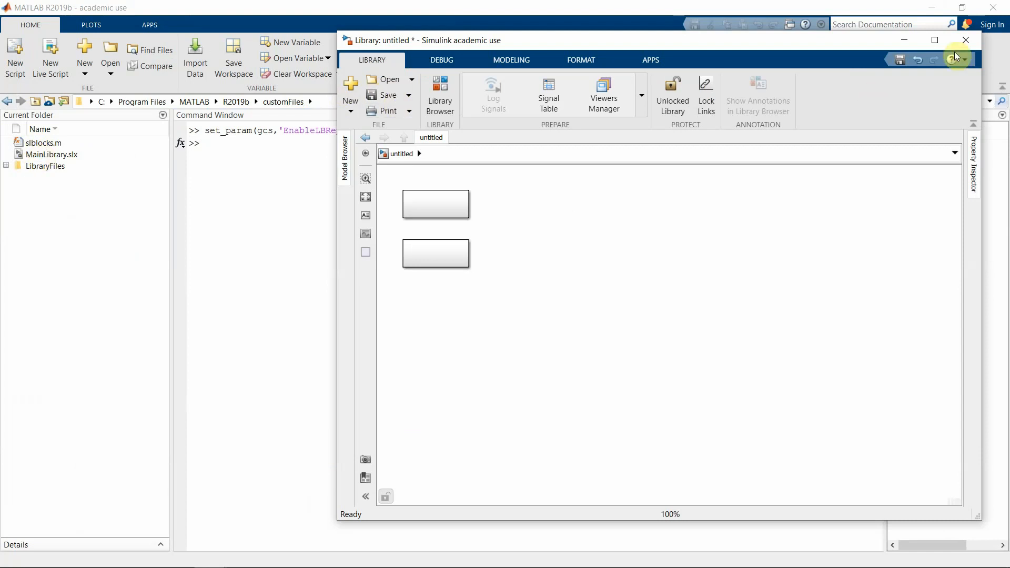
{"action": "left_click", "coordinate": [966, 40]}
{"action": "left_click", "coordinate": [519, 298]}
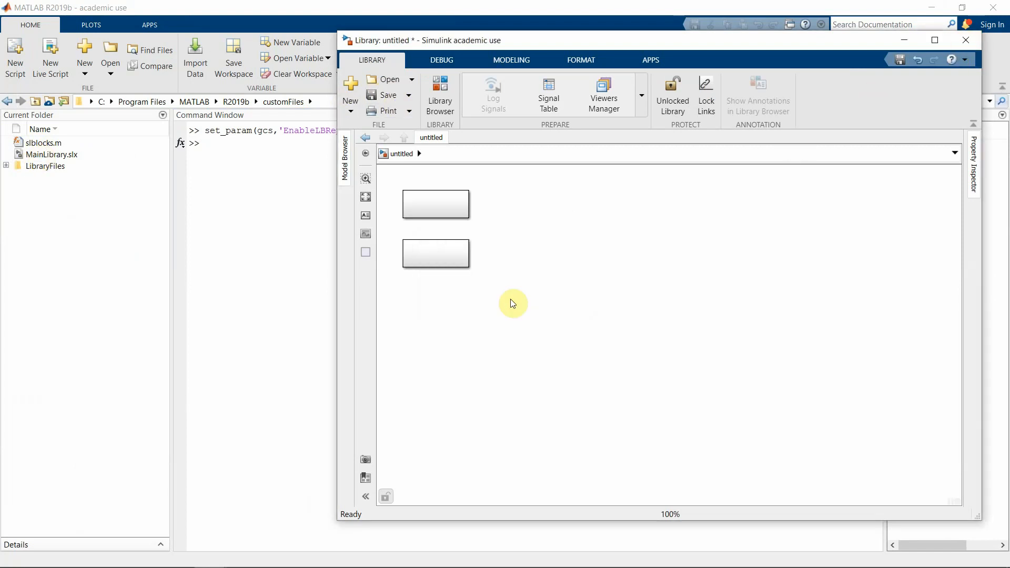
Open slblocks.m and check the library name on line 6
{"action": "left_click", "coordinate": [48, 146]}
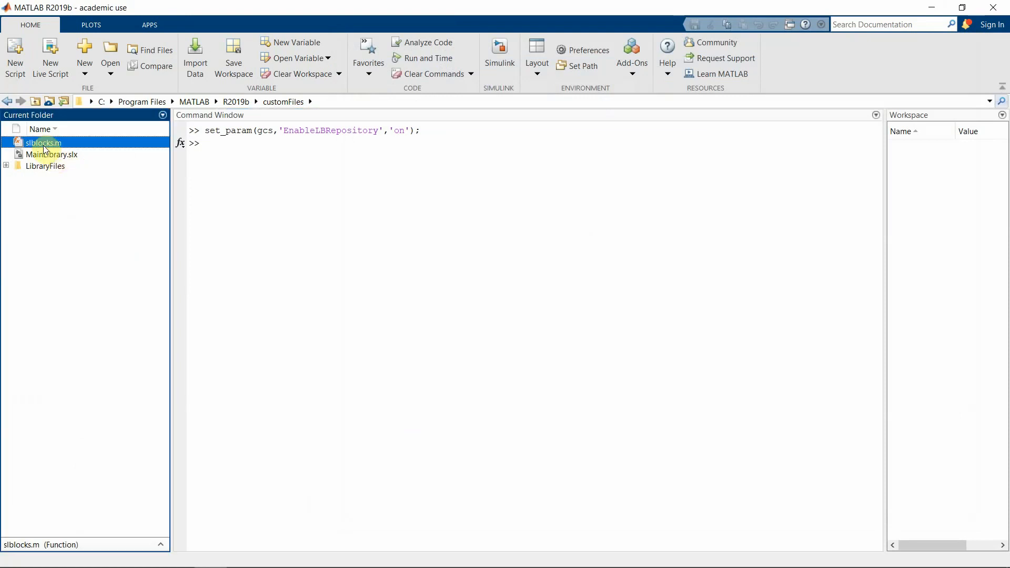
{"action": "double_click", "coordinate": [44, 144]}
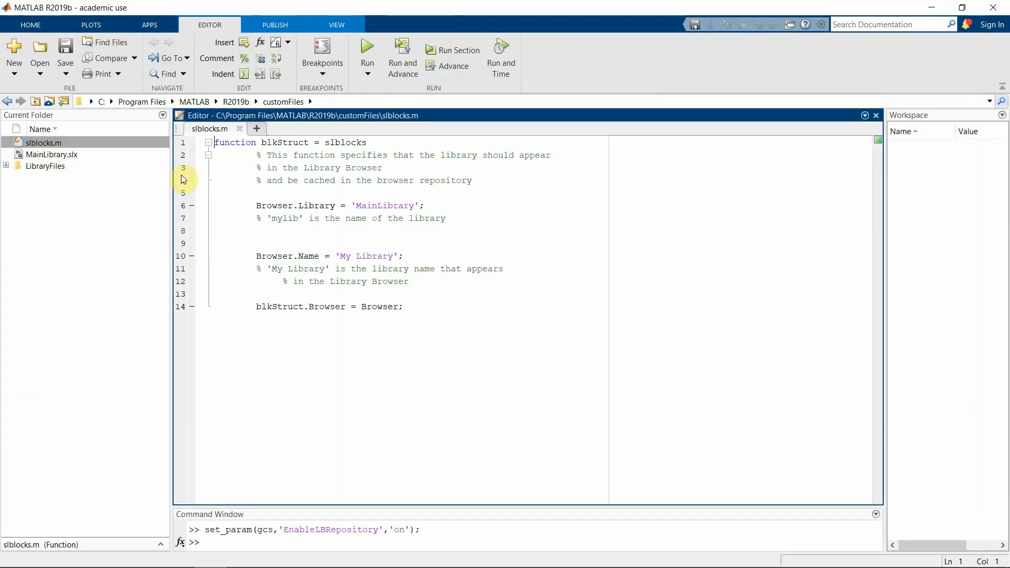
{"action": "left_click_drag", "start_coordinate": [356, 206], "coordinate": [397, 205]}
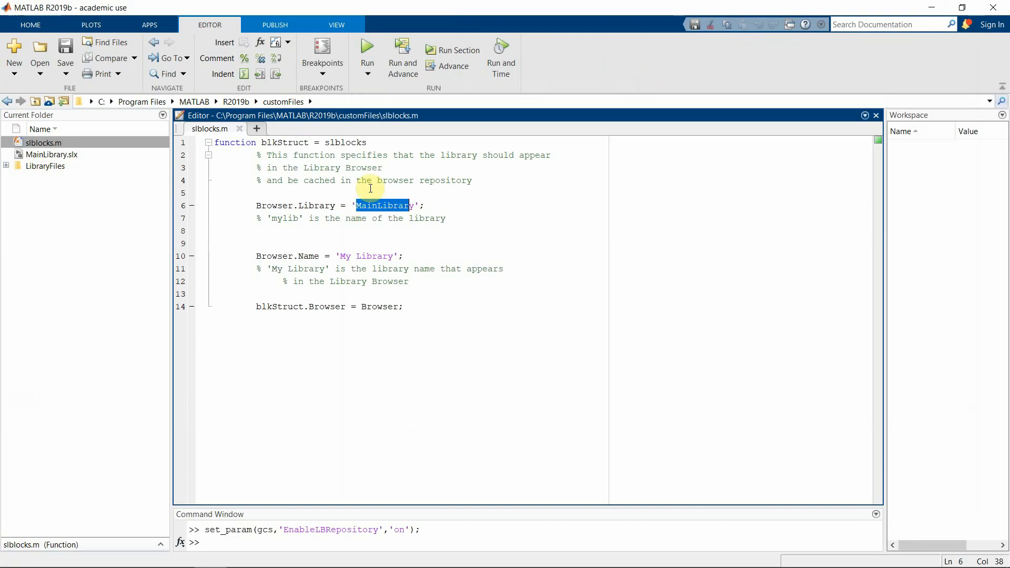
Close slblocks.m and move the current folder up to R2019b
{"action": "left_click", "coordinate": [240, 128]}
{"action": "left_click", "coordinate": [43, 156]}
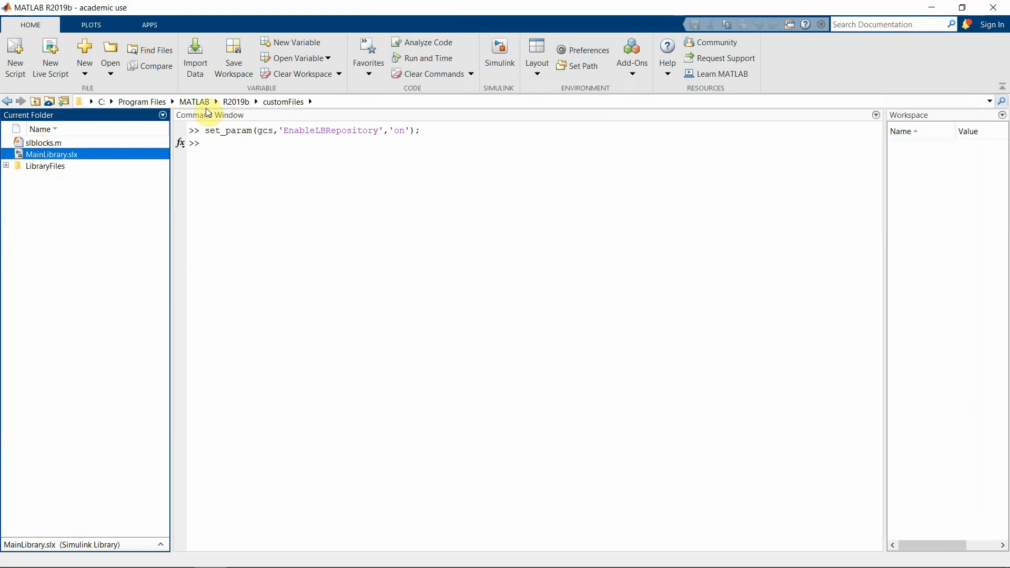
{"action": "left_click", "coordinate": [243, 101]}
Remove customFiles from the path, then re-add it with its subfolders
{"action": "left_click", "coordinate": [40, 409]}
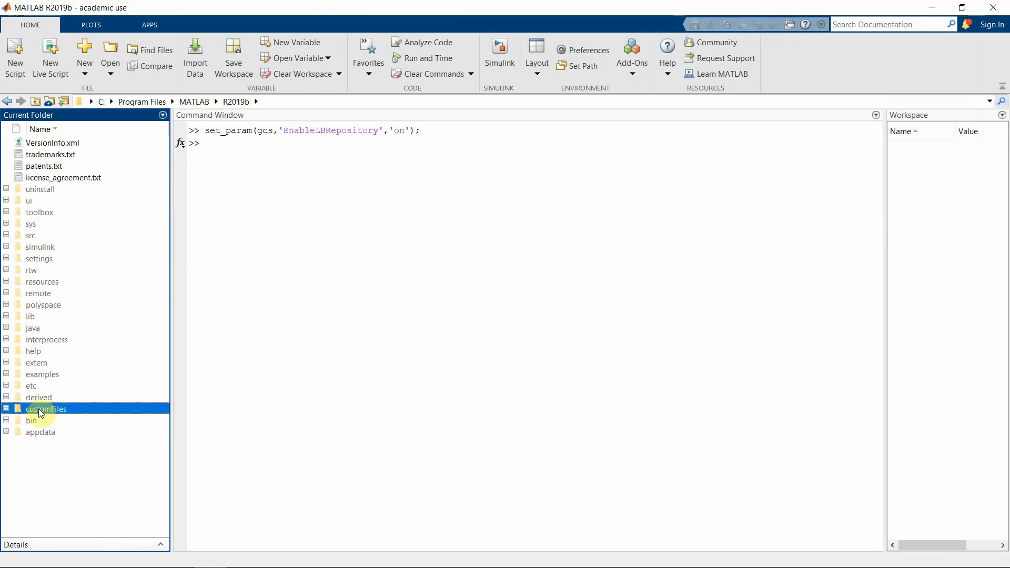
{"action": "right_click", "coordinate": [64, 410]}
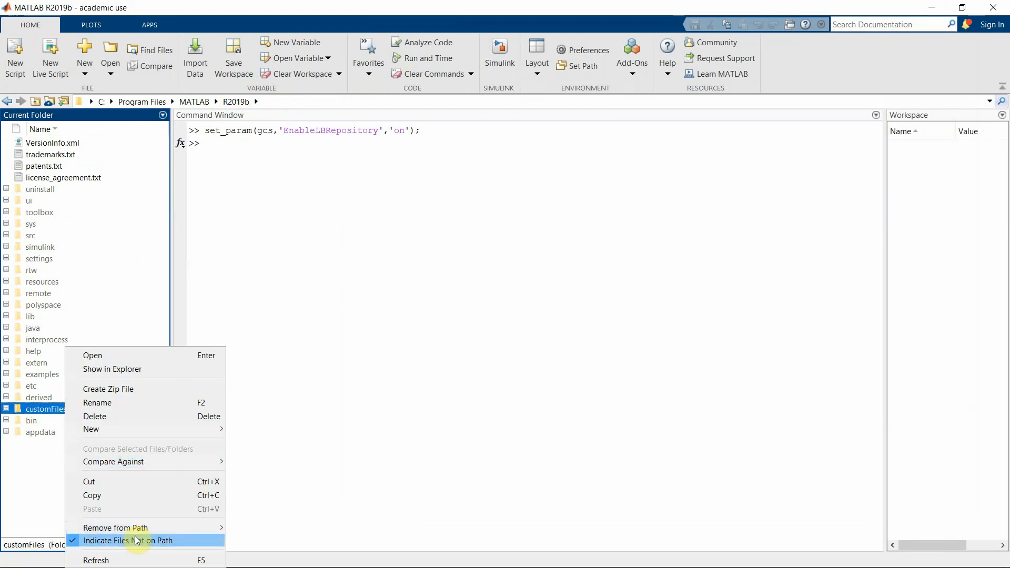
{"action": "mouse_move", "coordinate": [206, 522]}
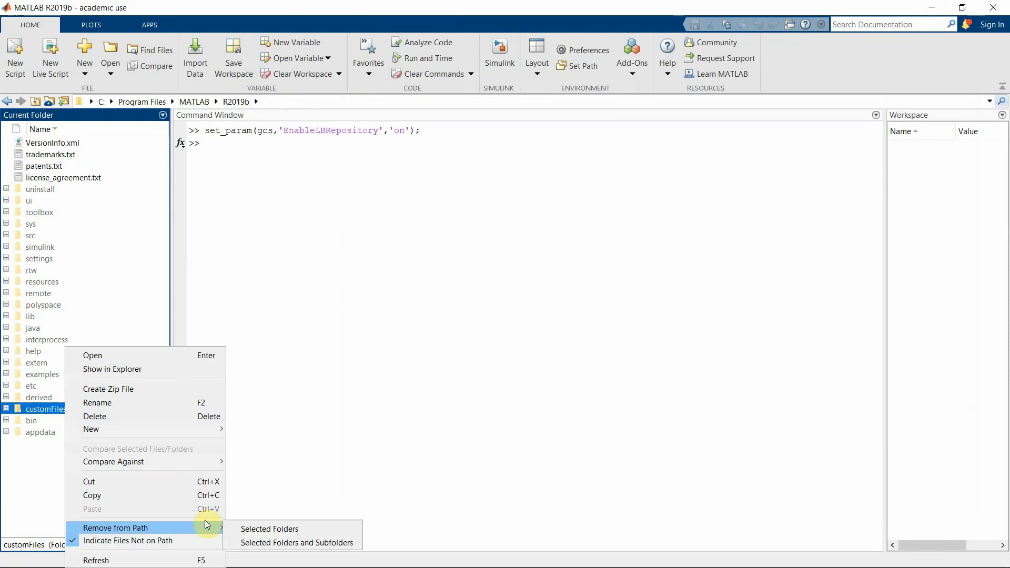
{"action": "left_click", "coordinate": [253, 542]}
{"action": "right_click", "coordinate": [56, 409]}
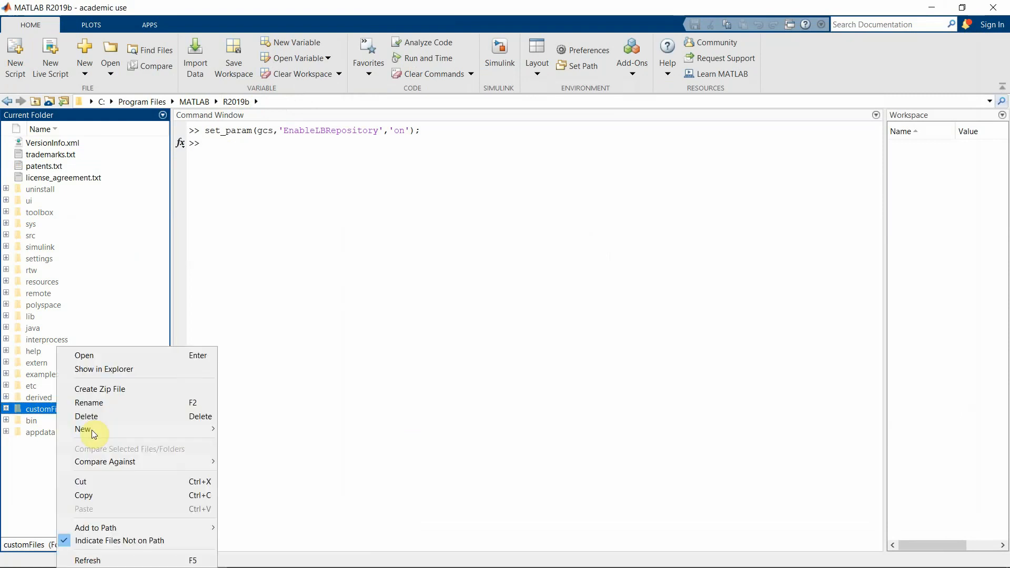
{"action": "mouse_move", "coordinate": [157, 527]}
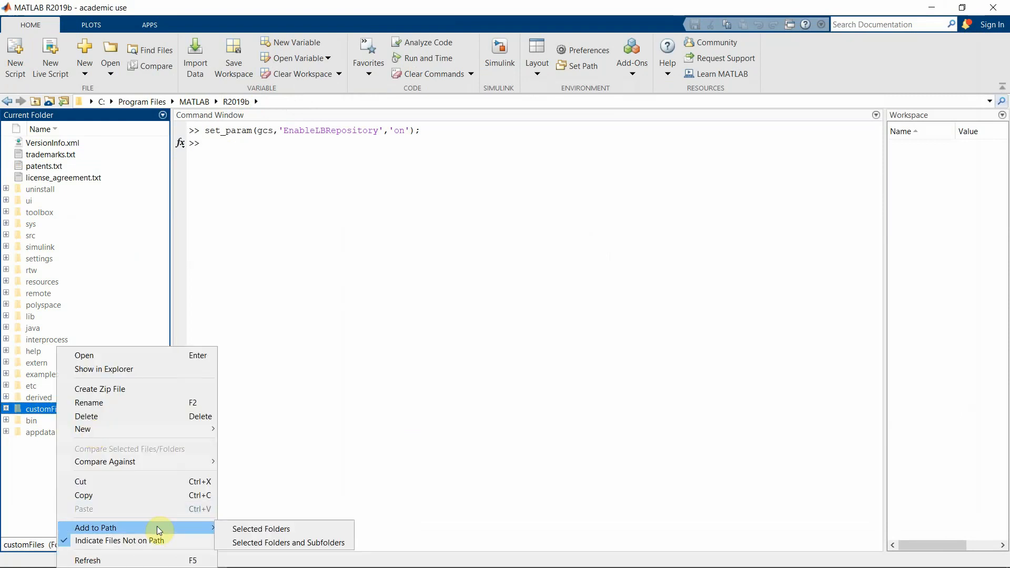
{"action": "left_click", "coordinate": [241, 542]}
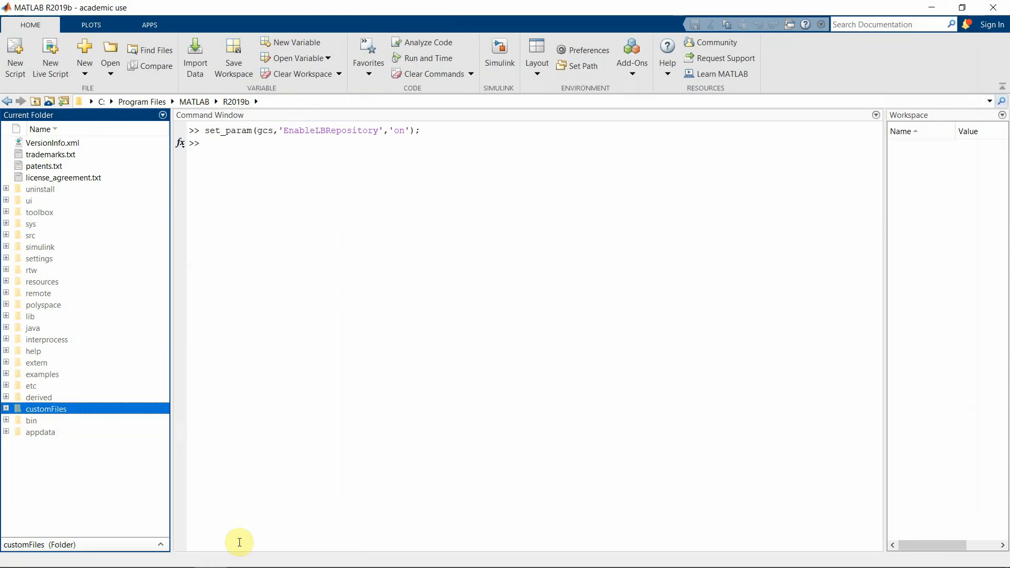
Save the updated search path in Set Path and close the dialog
{"action": "left_click", "coordinate": [572, 69]}
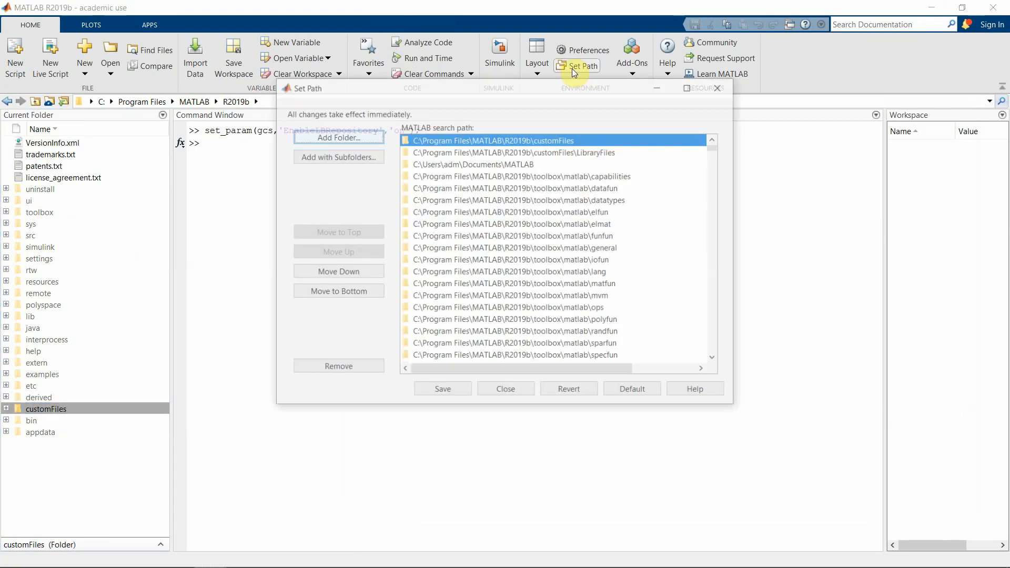
{"action": "left_click", "coordinate": [456, 391]}
{"action": "left_click", "coordinate": [484, 392]}
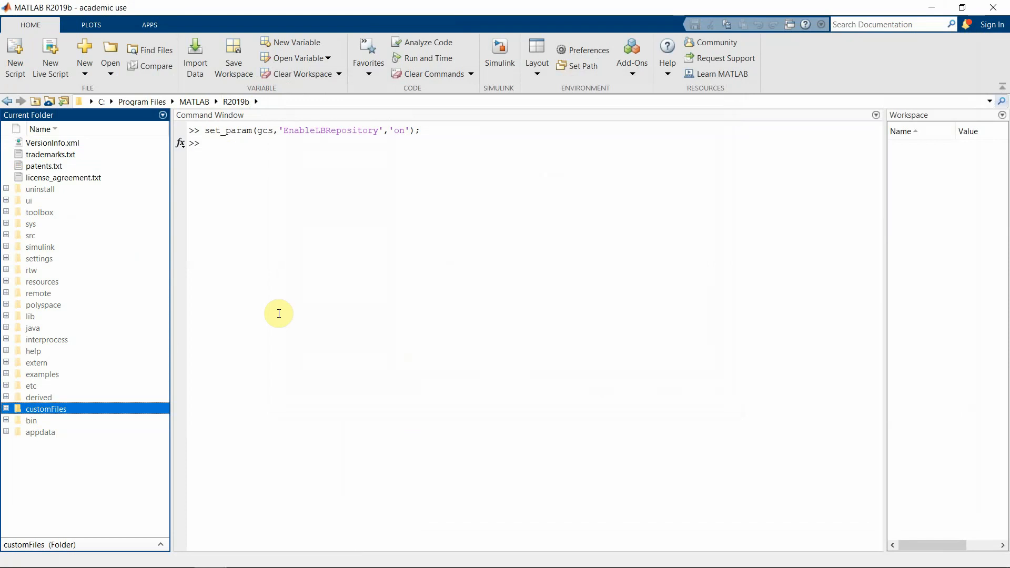
Navigate into the customFiles folder to list slblocks.m, MainLibrary.slx and LibraryFiles
{"action": "left_click", "coordinate": [141, 310]}
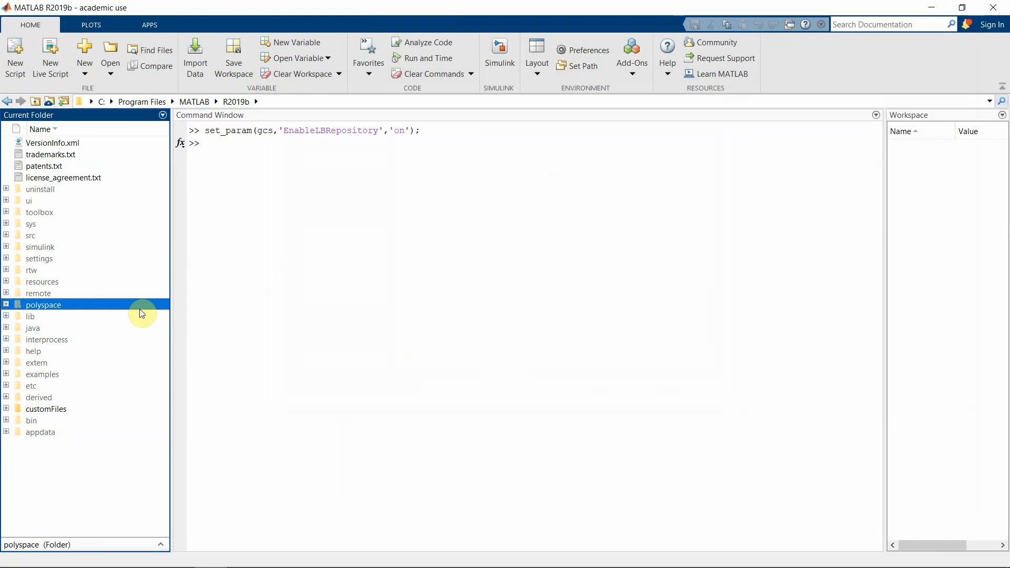
{"action": "left_click", "coordinate": [227, 299]}
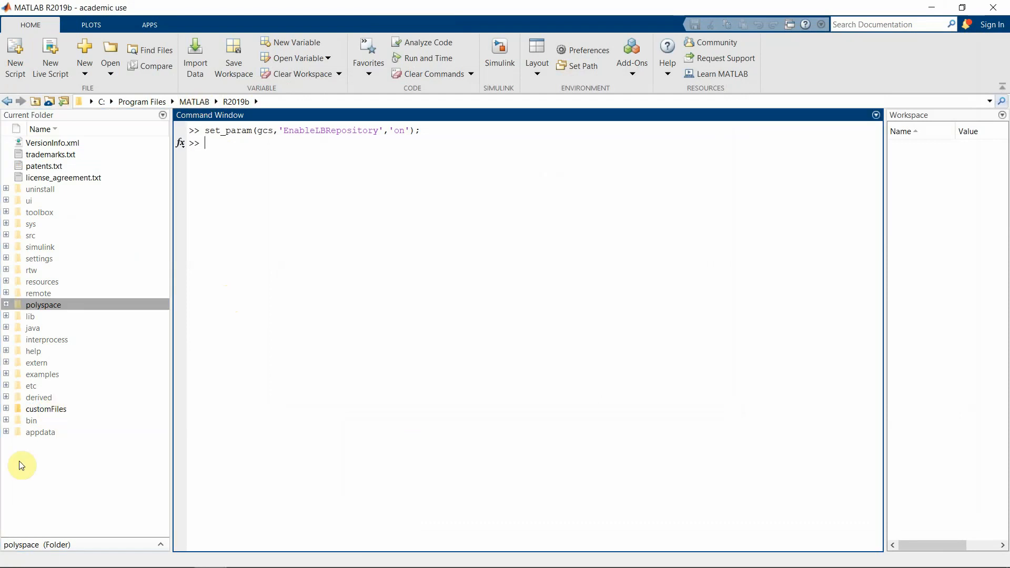
{"action": "double_click", "coordinate": [46, 409]}
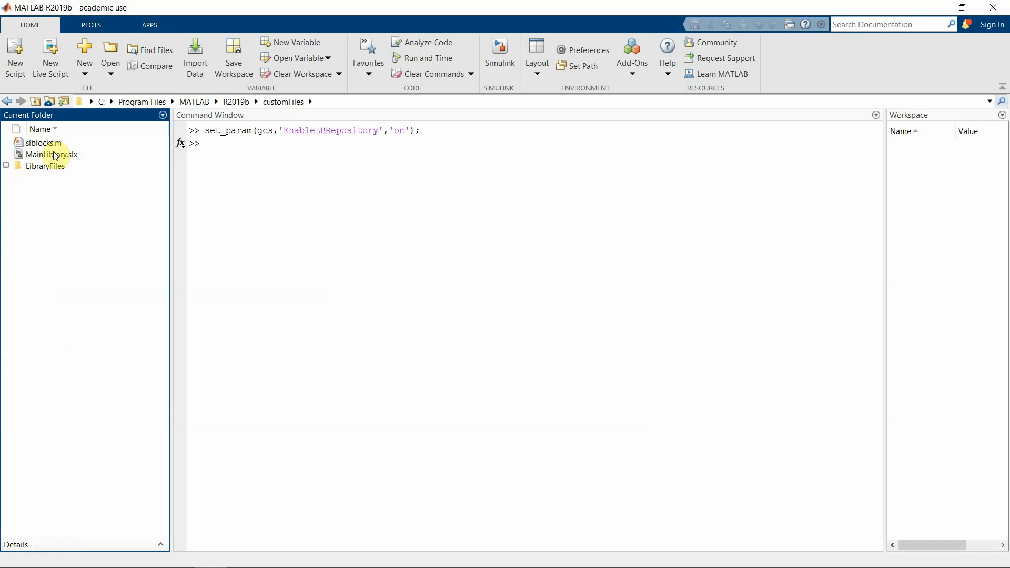
{"action": "left_click", "coordinate": [56, 156]}
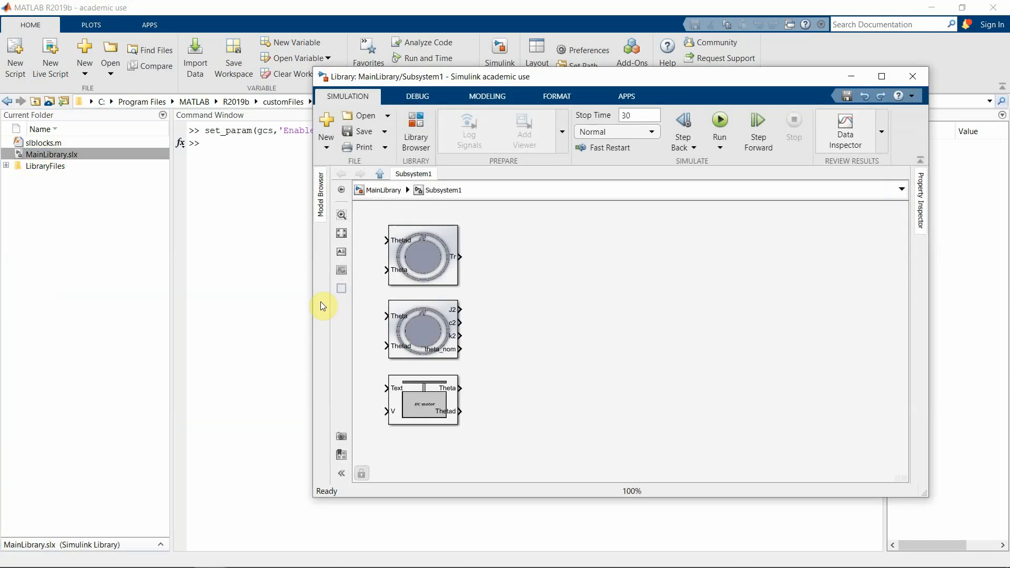
{"action": "left_click", "coordinate": [382, 191]}
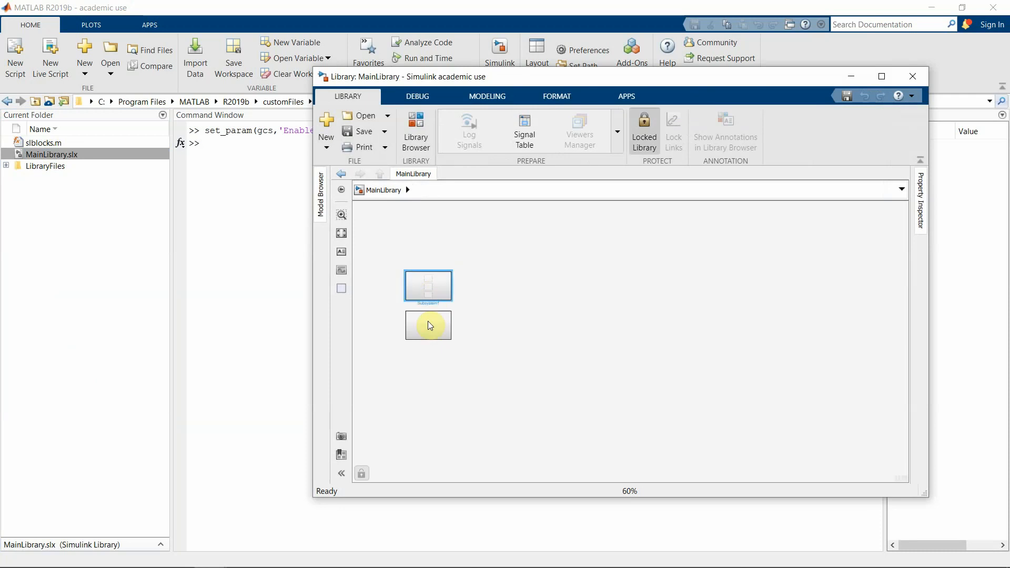
{"action": "left_click", "coordinate": [426, 290]}
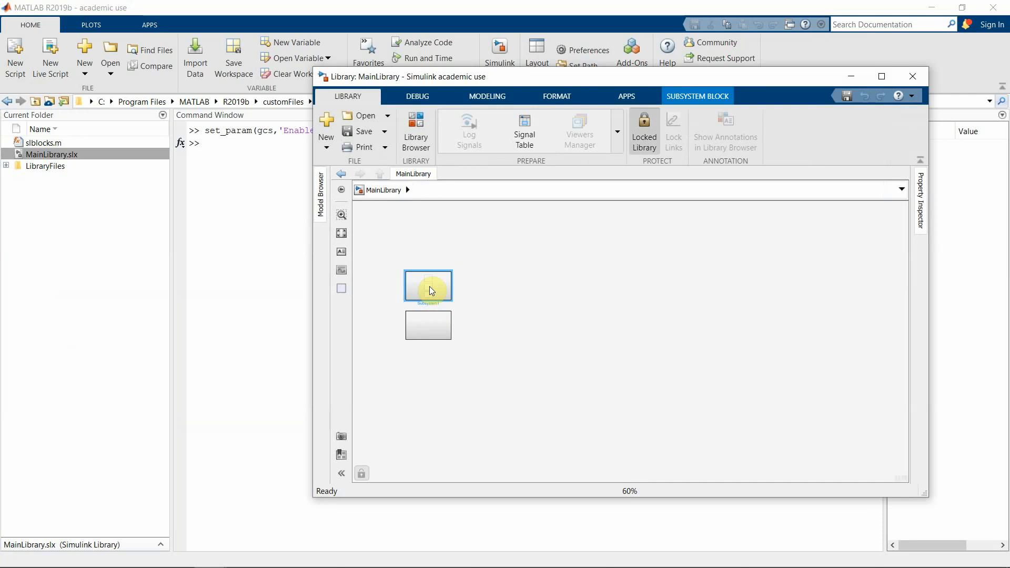
{"action": "left_click", "coordinate": [913, 77]}
{"action": "left_click", "coordinate": [624, 287]}
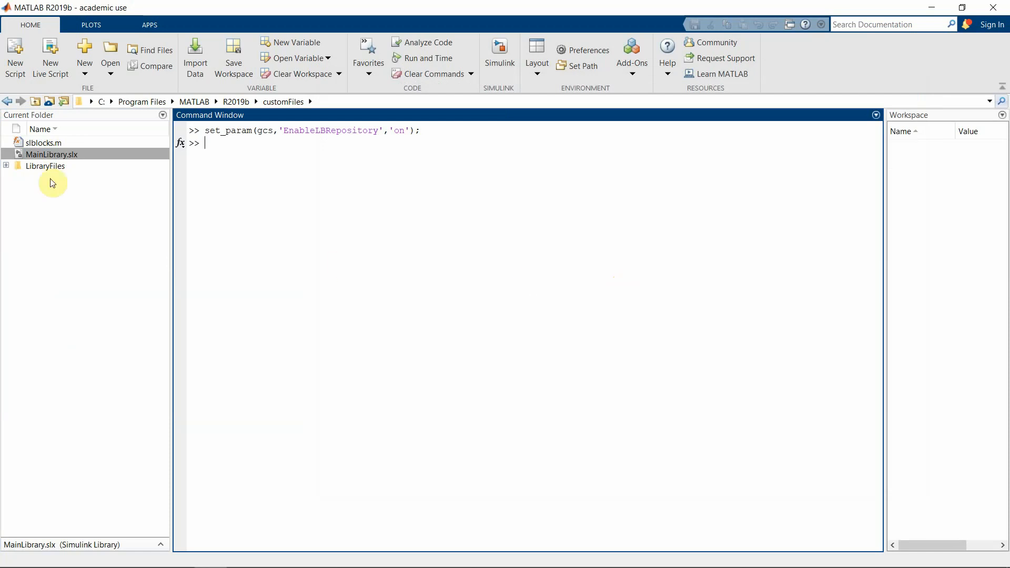
Expand the LibraryFiles folder and open the FirstMask.slx library
{"action": "left_click", "coordinate": [36, 167]}
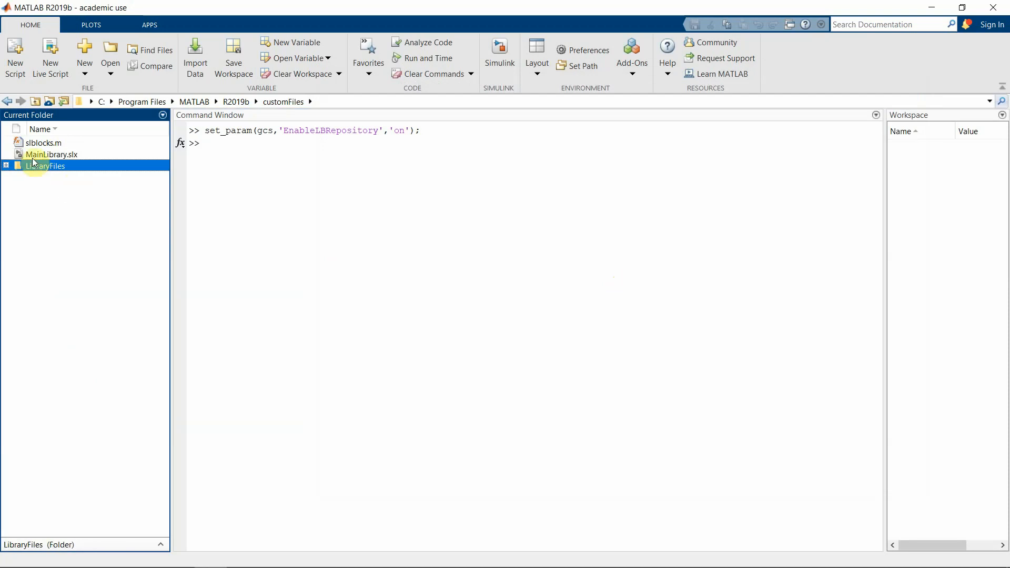
{"action": "left_click", "coordinate": [5, 166]}
{"action": "left_click", "coordinate": [55, 177]}
{"action": "left_click", "coordinate": [57, 189]}
{"action": "left_click", "coordinate": [54, 201]}
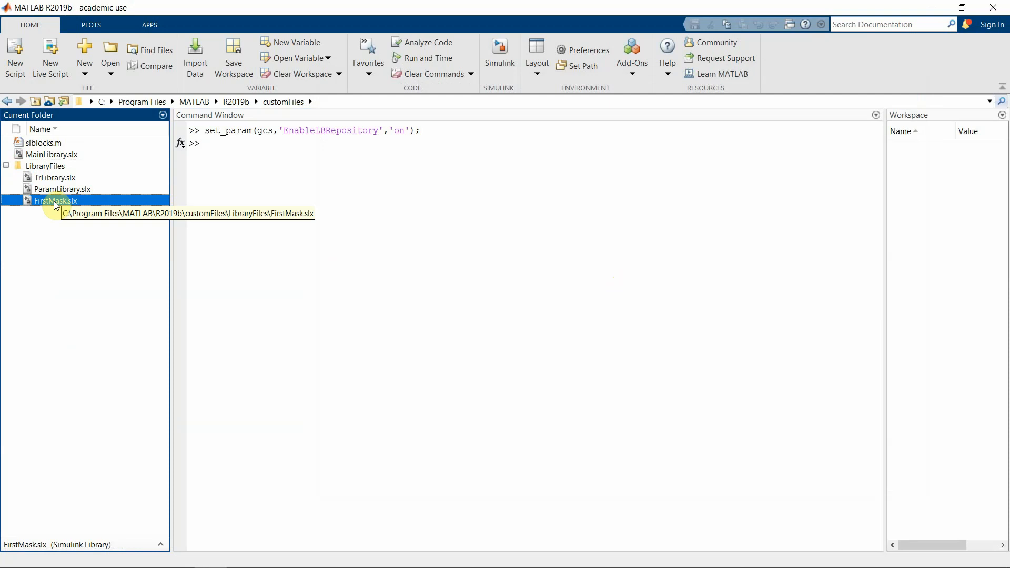
{"action": "double_click", "coordinate": [53, 201]}
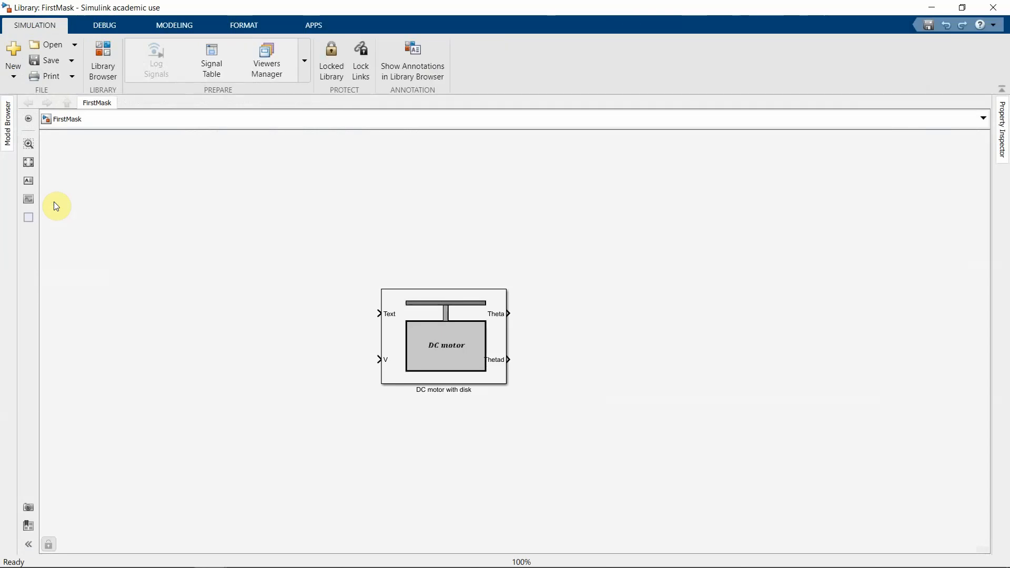
Copy the DC motor with disk block from the FirstMask library
{"action": "left_click", "coordinate": [330, 53]}
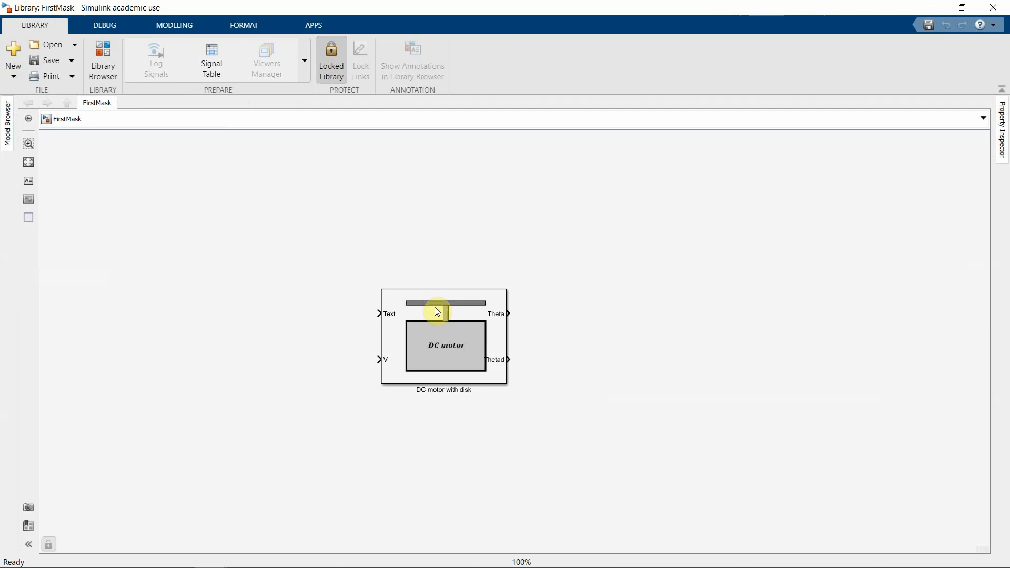
{"action": "left_click", "coordinate": [466, 316]}
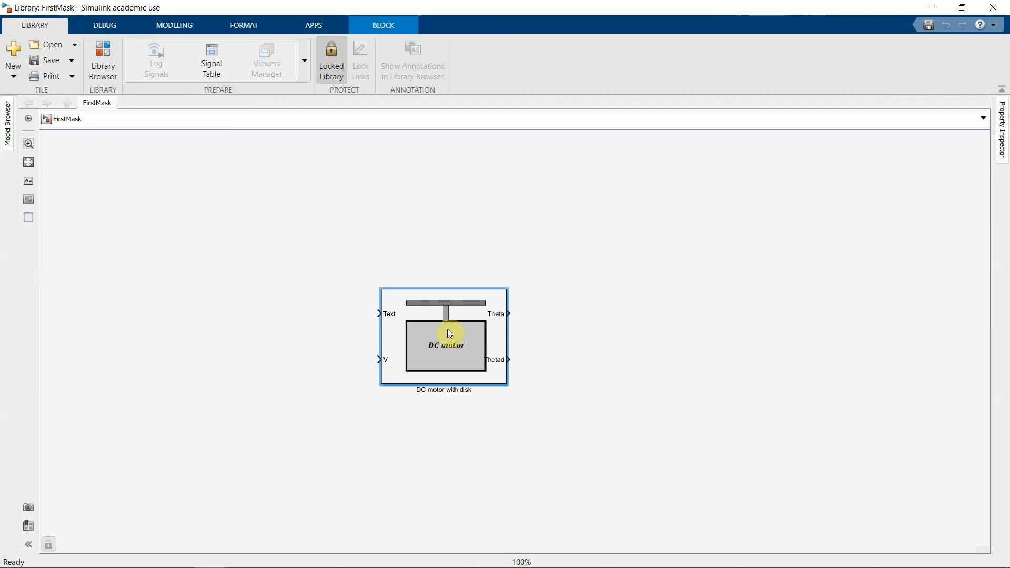
{"action": "right_click", "coordinate": [451, 334]}
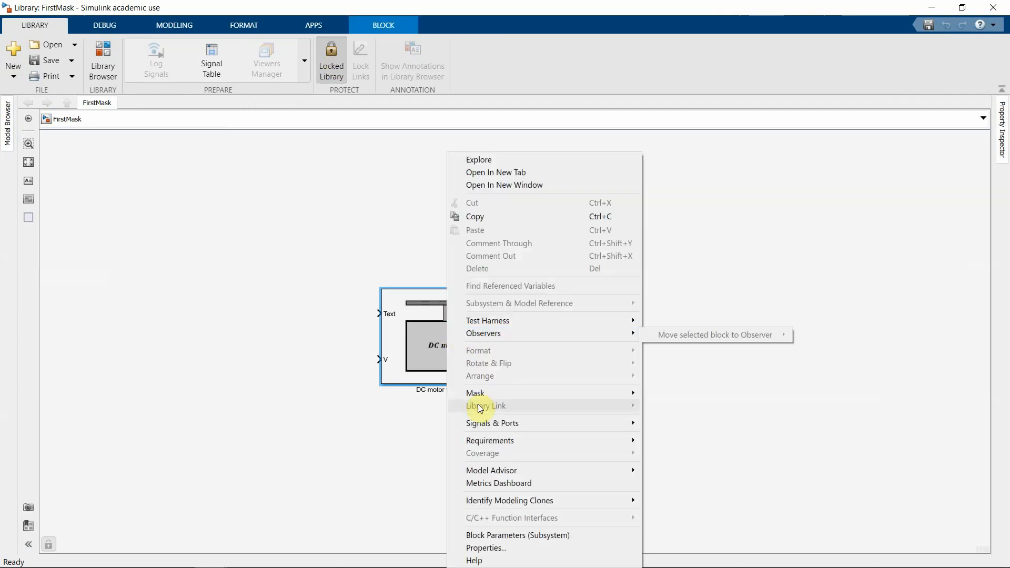
{"action": "left_click", "coordinate": [476, 216]}
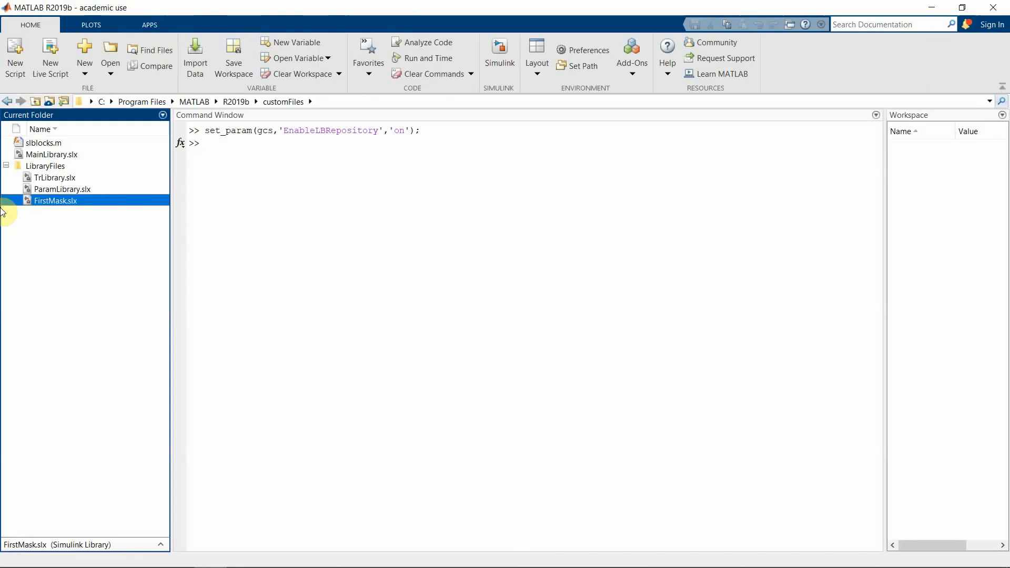
{"action": "left_click", "coordinate": [225, 223]}
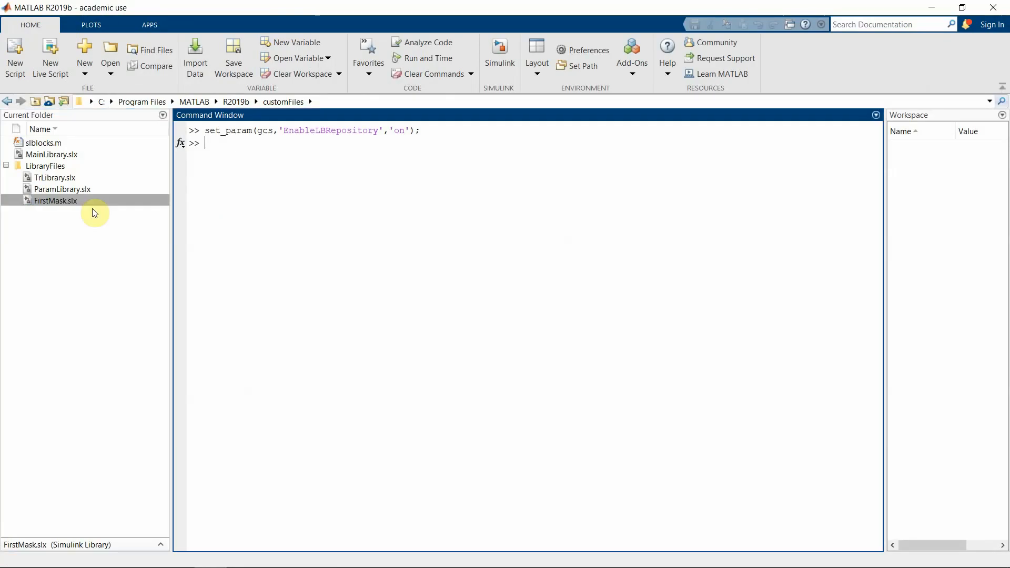
Open Subsystem1 in MainLibrary.slx and unlock the library for editing
{"action": "left_click", "coordinate": [53, 155]}
{"action": "double_click", "coordinate": [52, 155]}
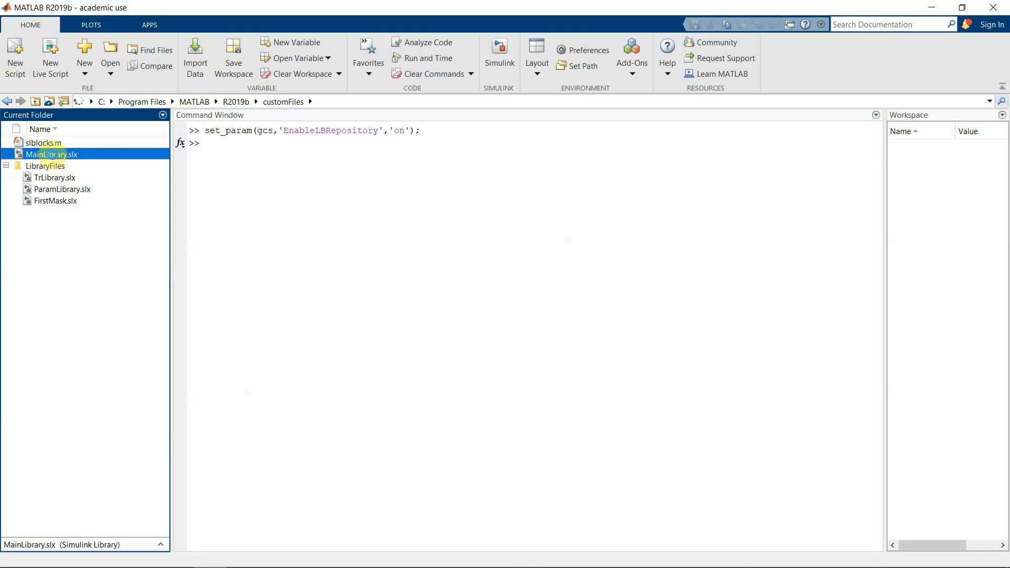
{"action": "left_click", "coordinate": [387, 193]}
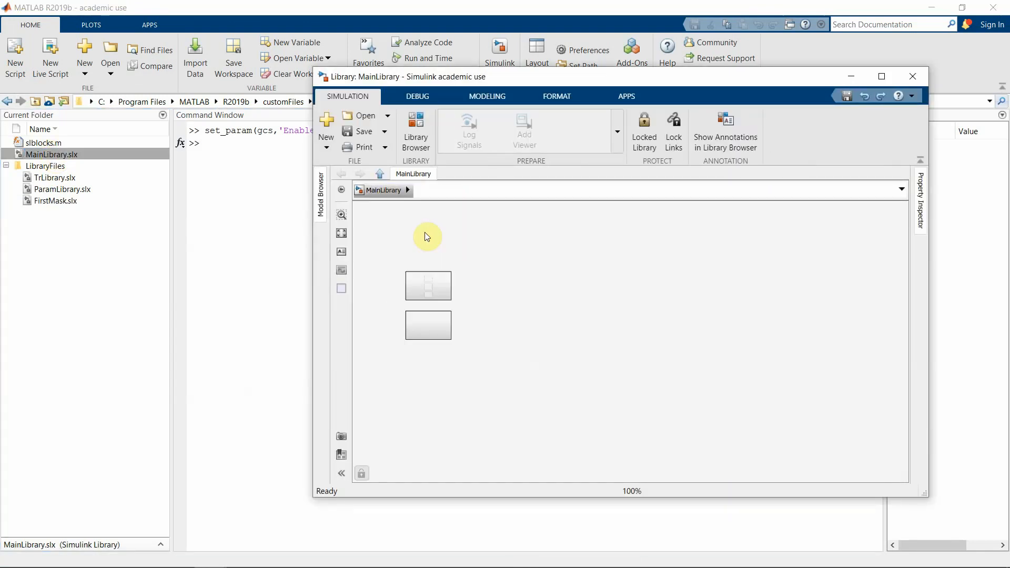
{"action": "left_click", "coordinate": [434, 315]}
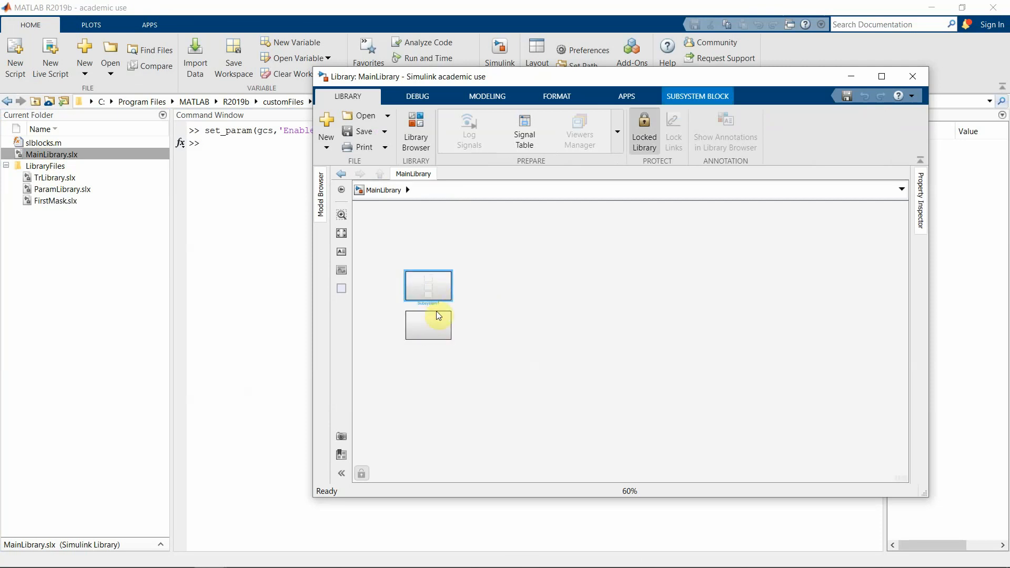
{"action": "double_click", "coordinate": [432, 288]}
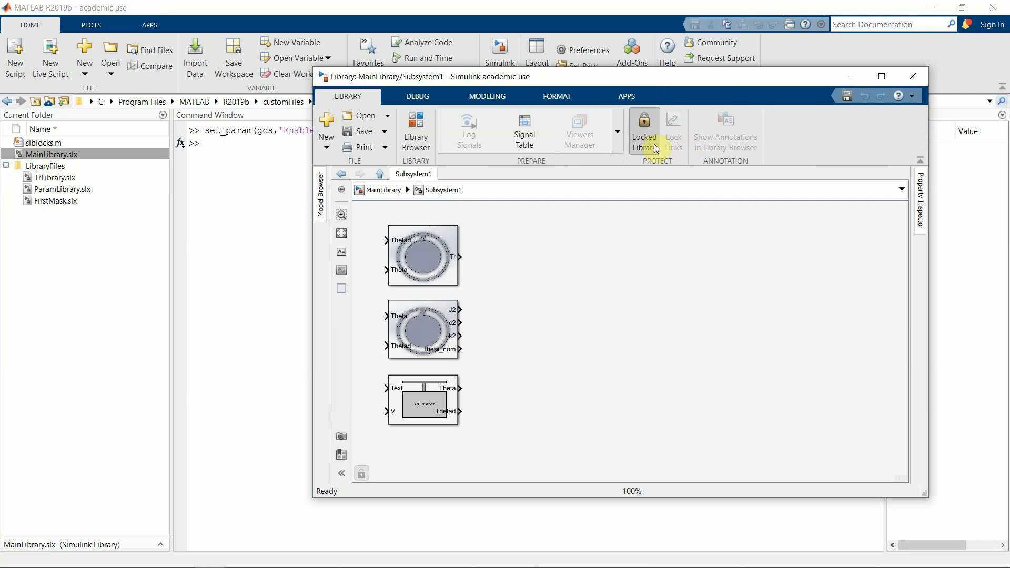
{"action": "left_click", "coordinate": [643, 127]}
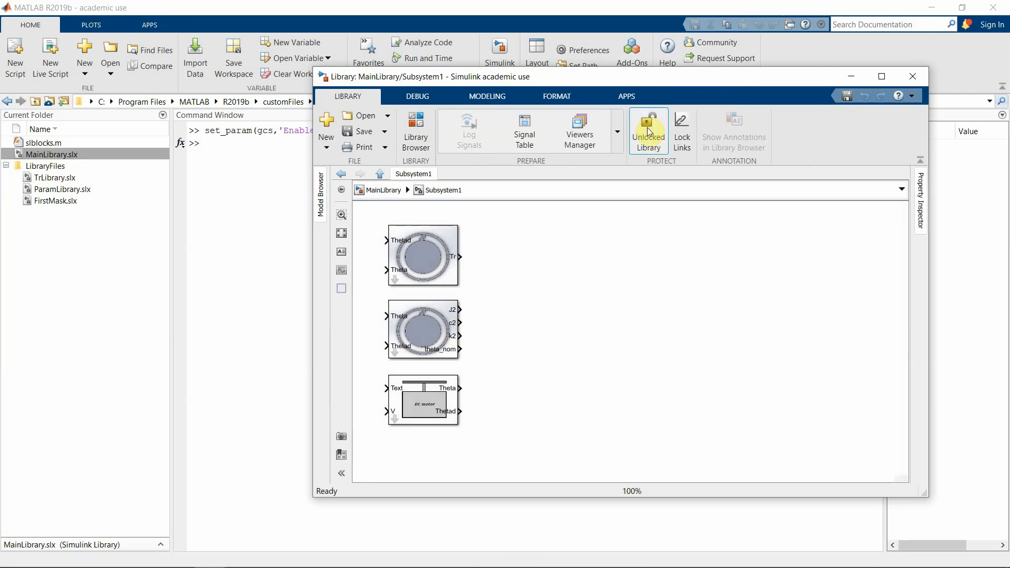
Paste the copied DC motor with disk block into Subsystem1, then delete the pasted copy
{"action": "right_click", "coordinate": [565, 265]}
{"action": "left_click", "coordinate": [534, 343]}
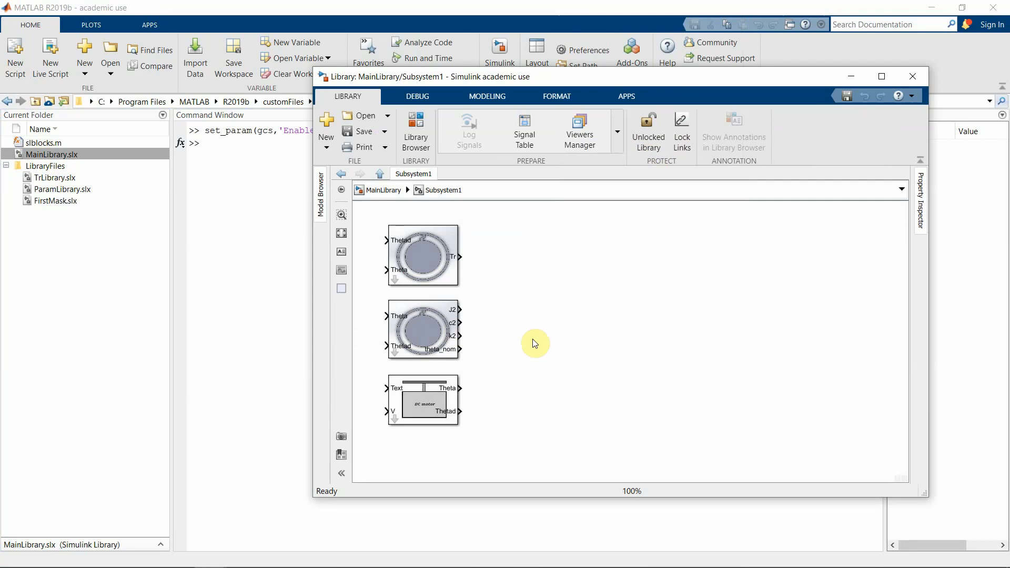
{"action": "key", "text": "ctrl+v"}
{"action": "left_click_drag", "start_coordinate": [579, 408], "coordinate": [551, 342]}
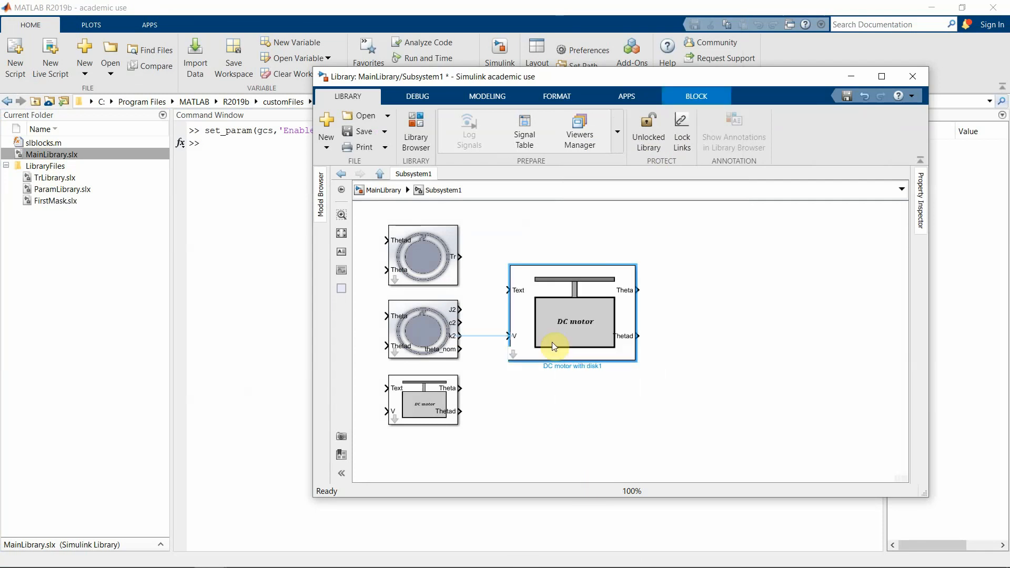
{"action": "left_click", "coordinate": [423, 407]}
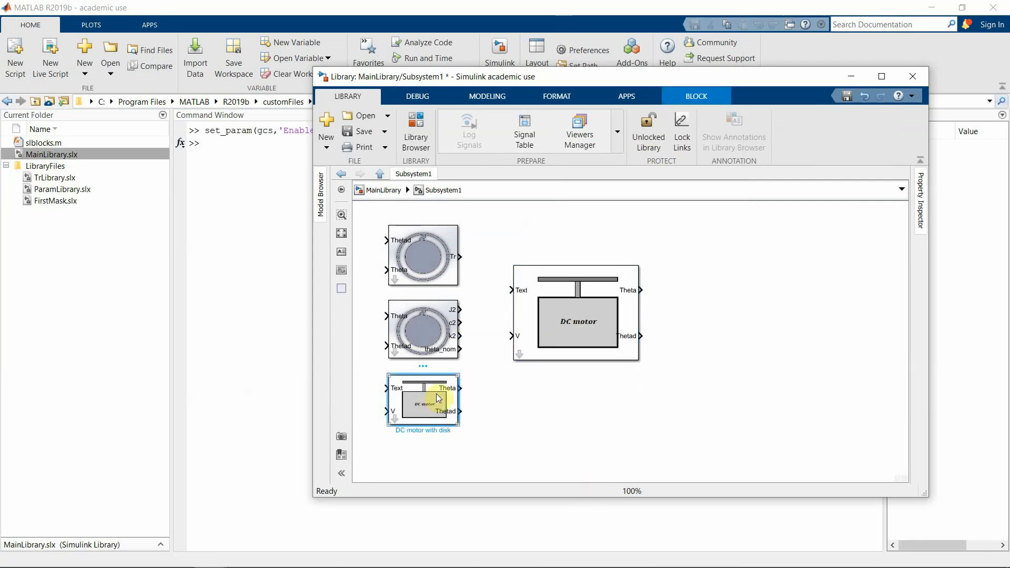
{"action": "left_click", "coordinate": [557, 336]}
{"action": "key", "text": "Delete"}
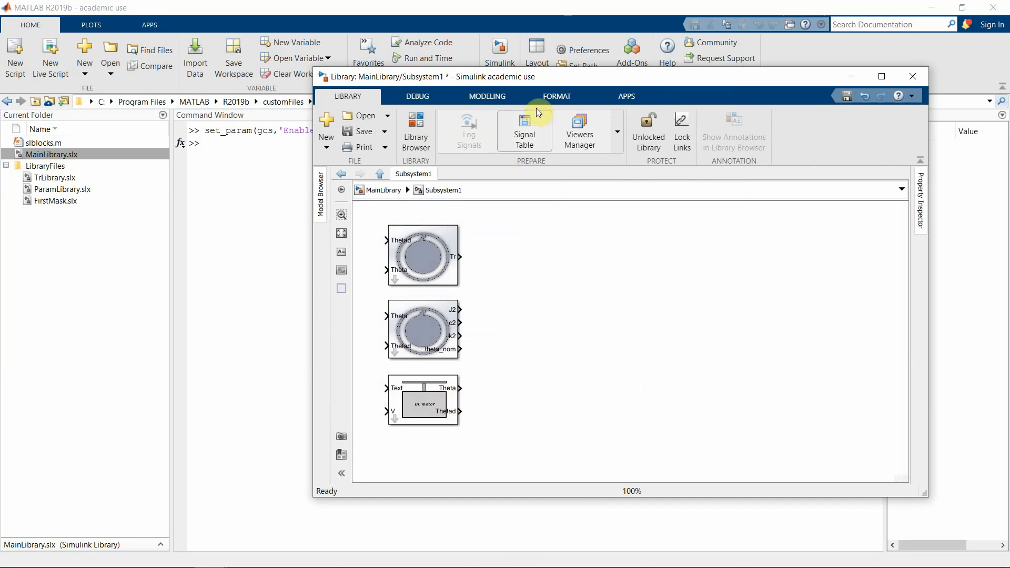
{"action": "left_click_drag", "start_coordinate": [551, 75], "coordinate": [679, 89]}
Rerun the previous set_param(gcs,'EnableLBRepository','on') command while Subsystem1 is current
{"action": "left_click", "coordinate": [256, 237]}
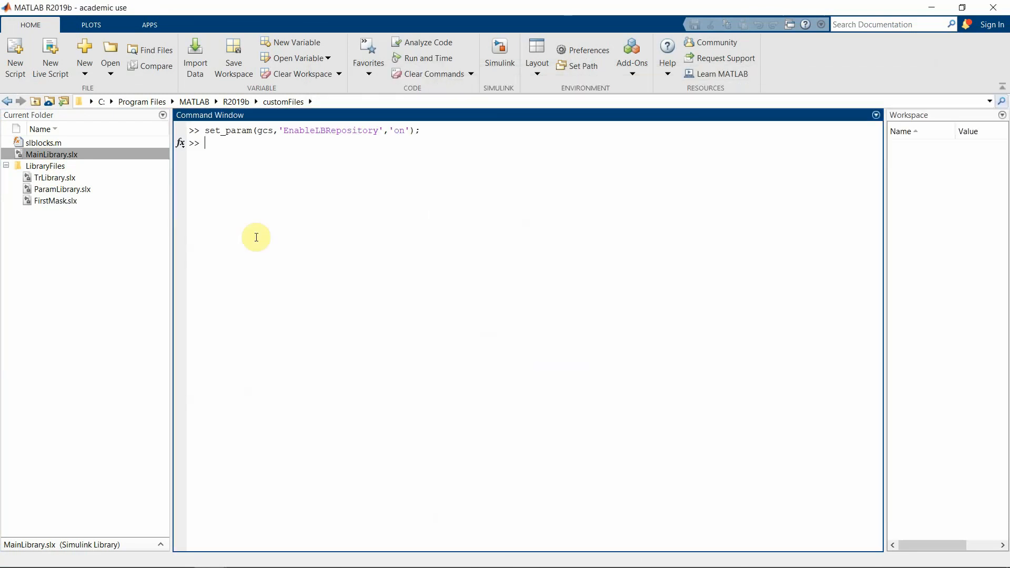
{"action": "key", "text": "Up"}
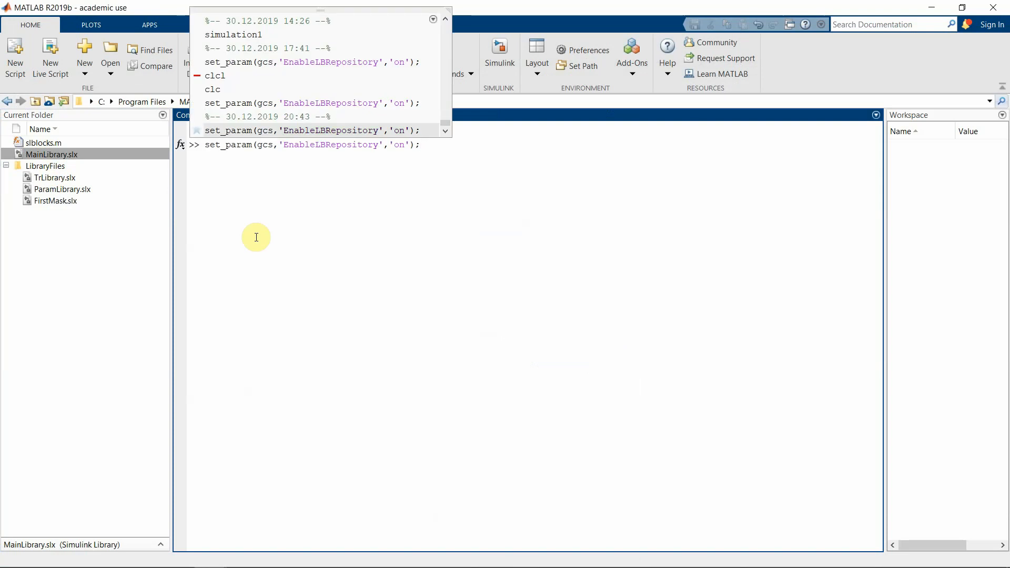
{"action": "key", "text": "Return"}
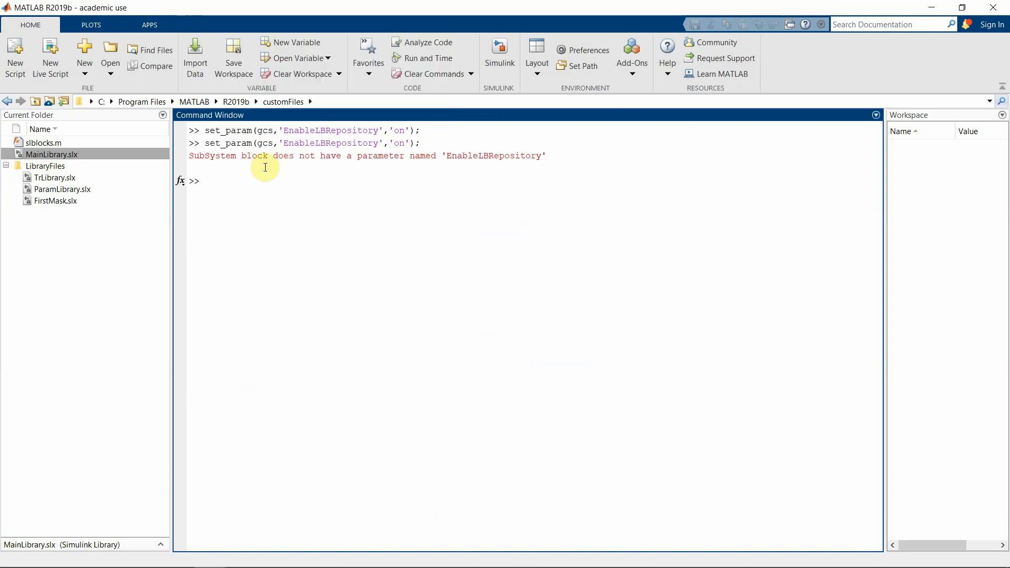
{"action": "mouse_move", "coordinate": [210, 555]}
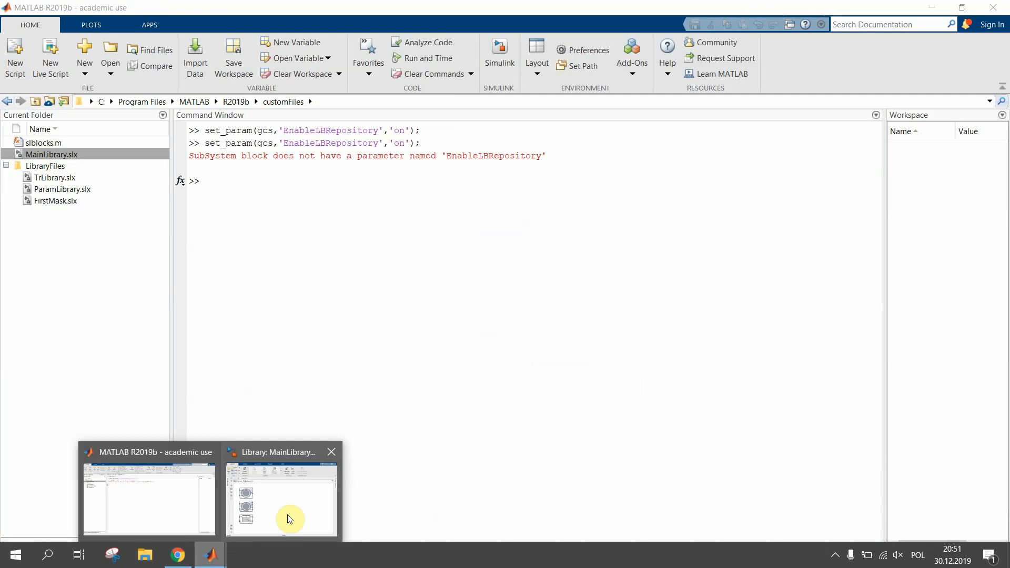
{"action": "left_click", "coordinate": [287, 515]}
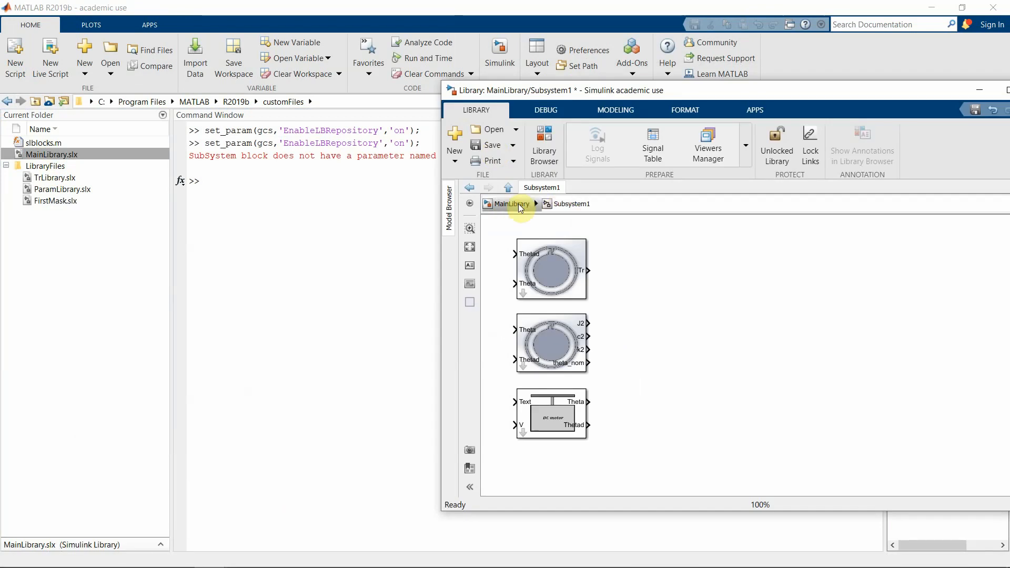
Move up to the MainLibrary level and rerun the EnableLBRepository set_param command there
{"action": "left_click", "coordinate": [502, 204]}
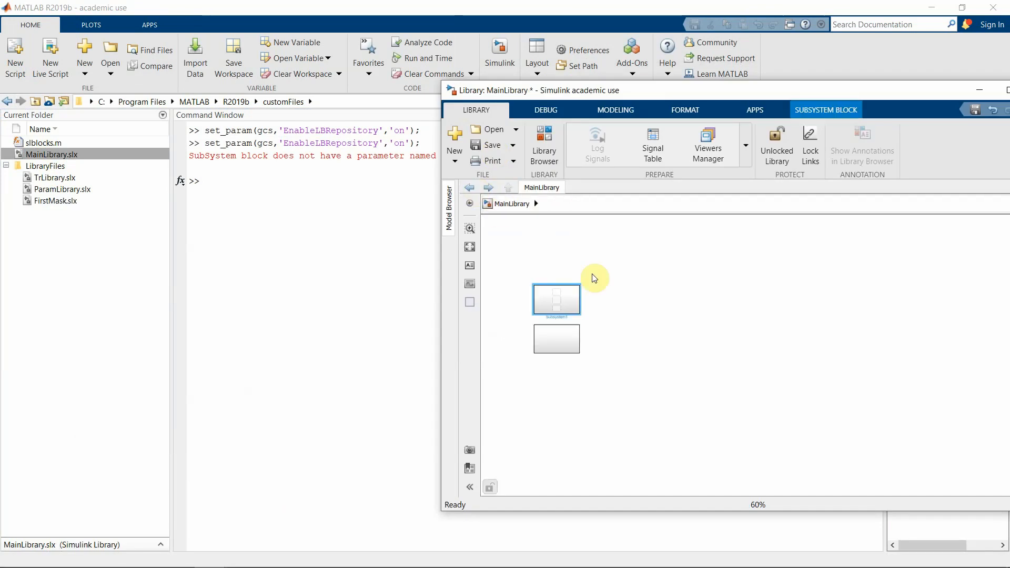
{"action": "left_click", "coordinate": [318, 279]}
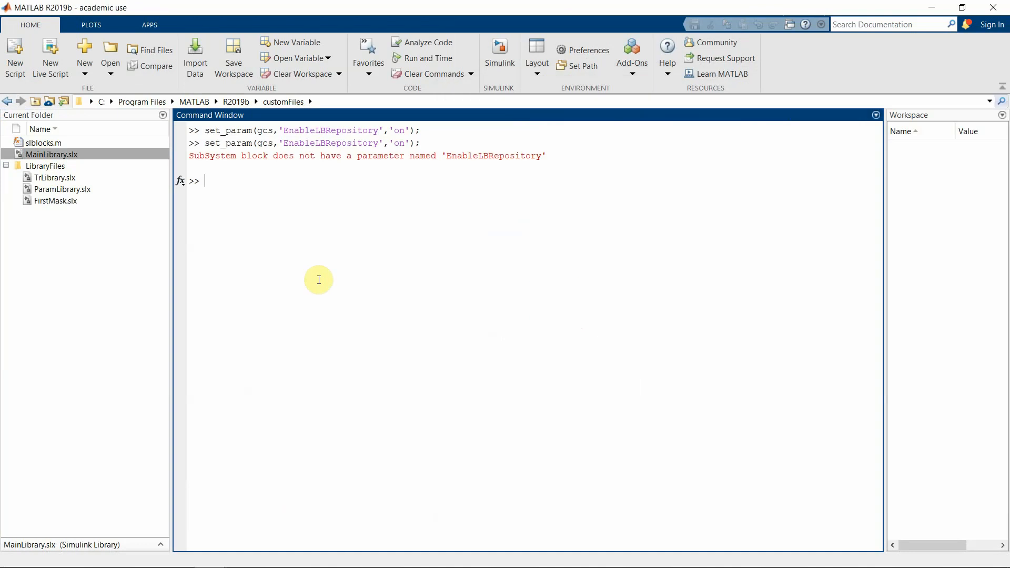
{"action": "key", "text": "Up"}
{"action": "key", "text": "Return"}
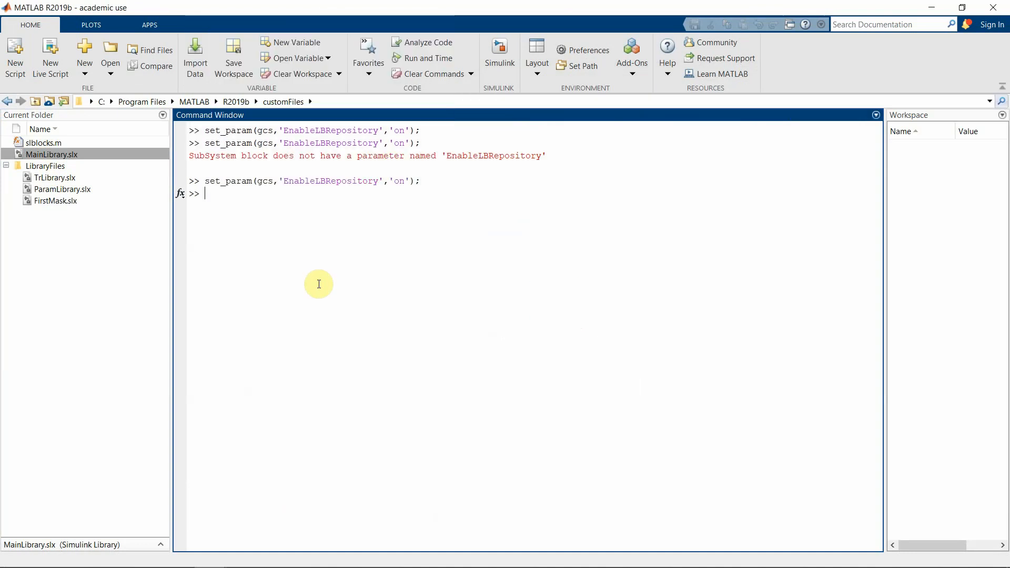
Reopen Subsystem1 in MainLibrary to show its three blocks, including DC motor with disk
{"action": "mouse_move", "coordinate": [197, 562]}
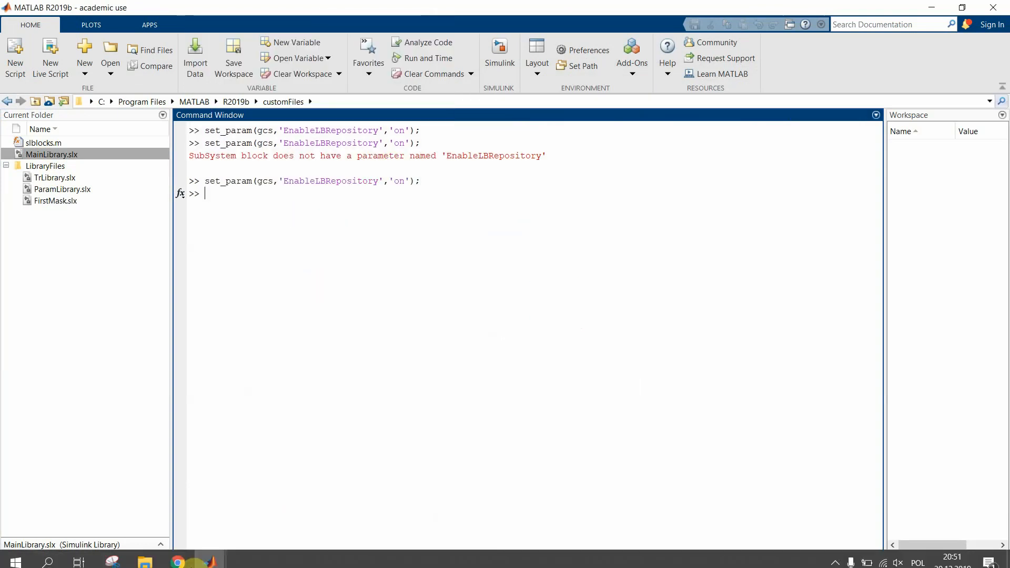
{"action": "left_click", "coordinate": [270, 518]}
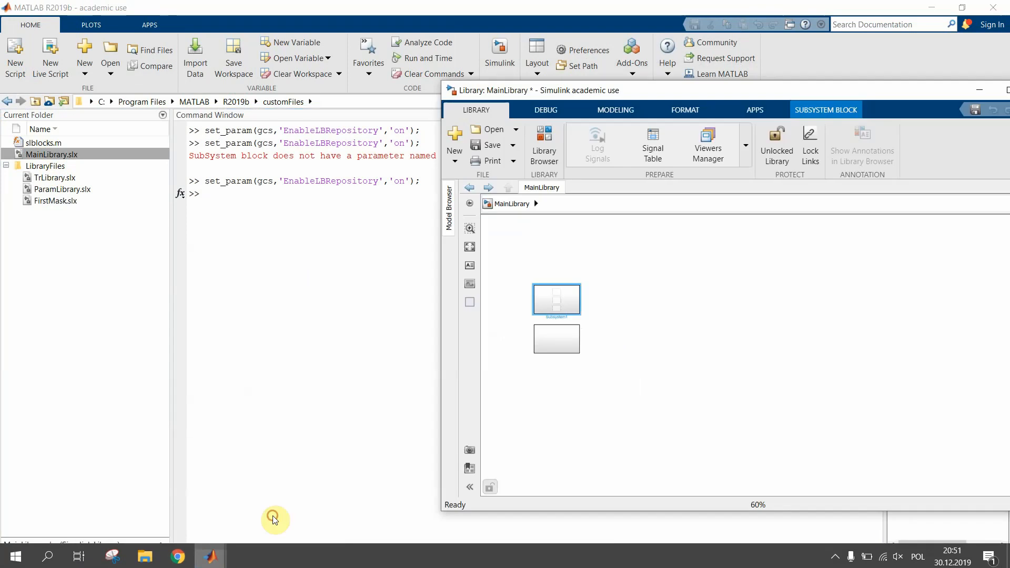
{"action": "double_click", "coordinate": [565, 295]}
{"action": "left_click", "coordinate": [554, 401]}
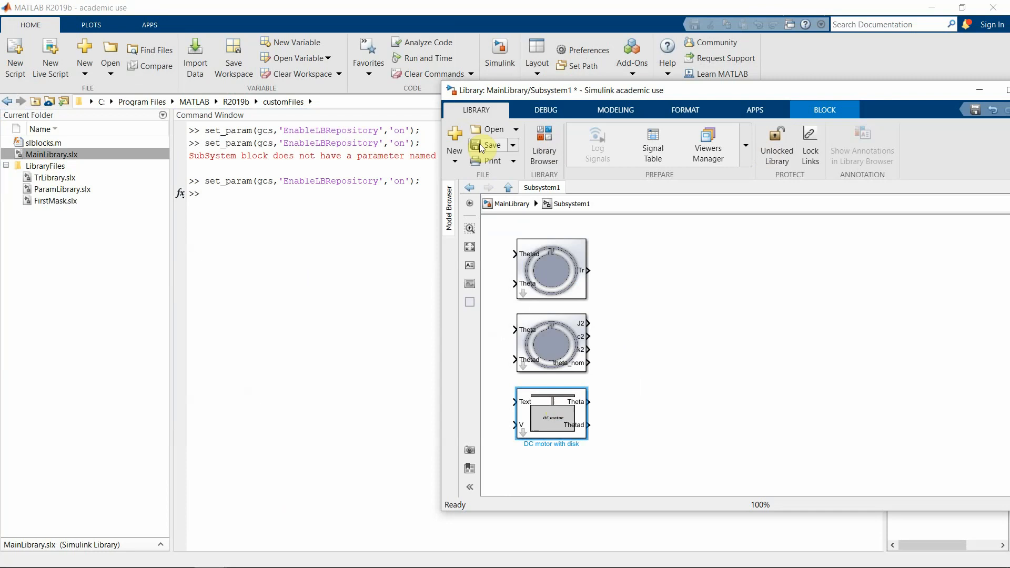
Lock MainLibrary, then close its window and choose No to discard changes
{"action": "left_click", "coordinate": [778, 142]}
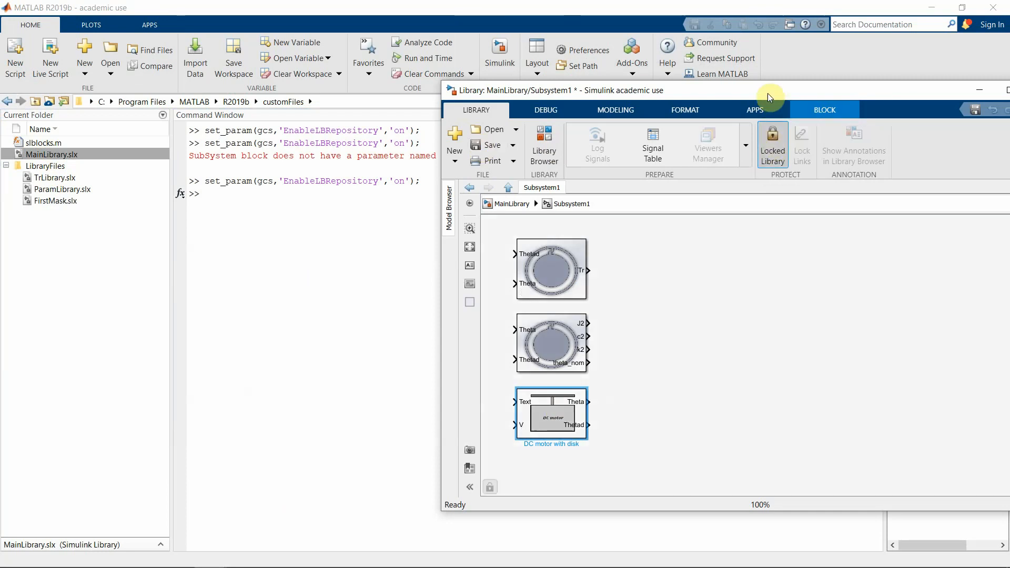
{"action": "left_click_drag", "start_coordinate": [768, 94], "coordinate": [635, 89]}
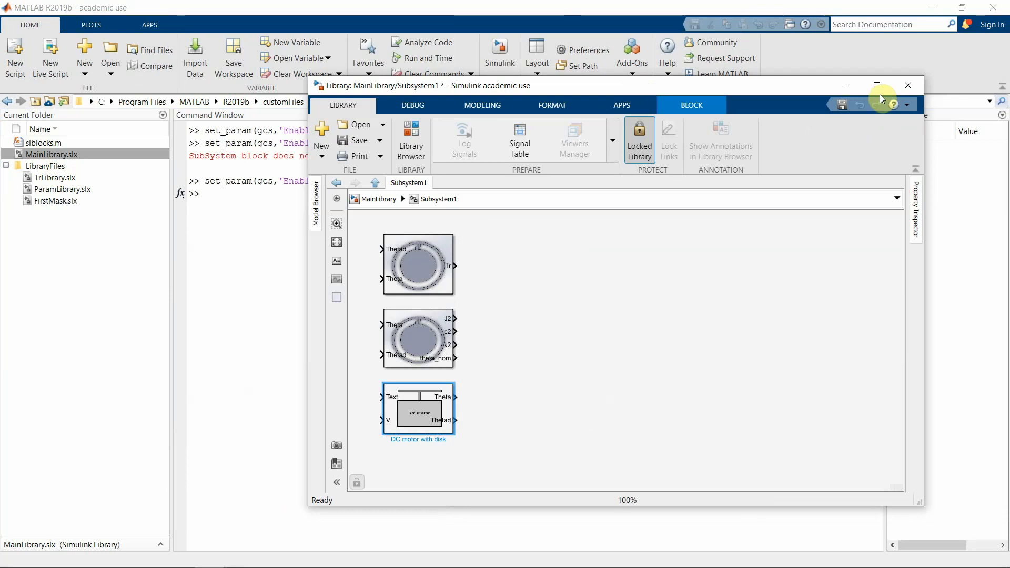
{"action": "left_click", "coordinate": [907, 85]}
{"action": "left_click", "coordinate": [506, 299]}
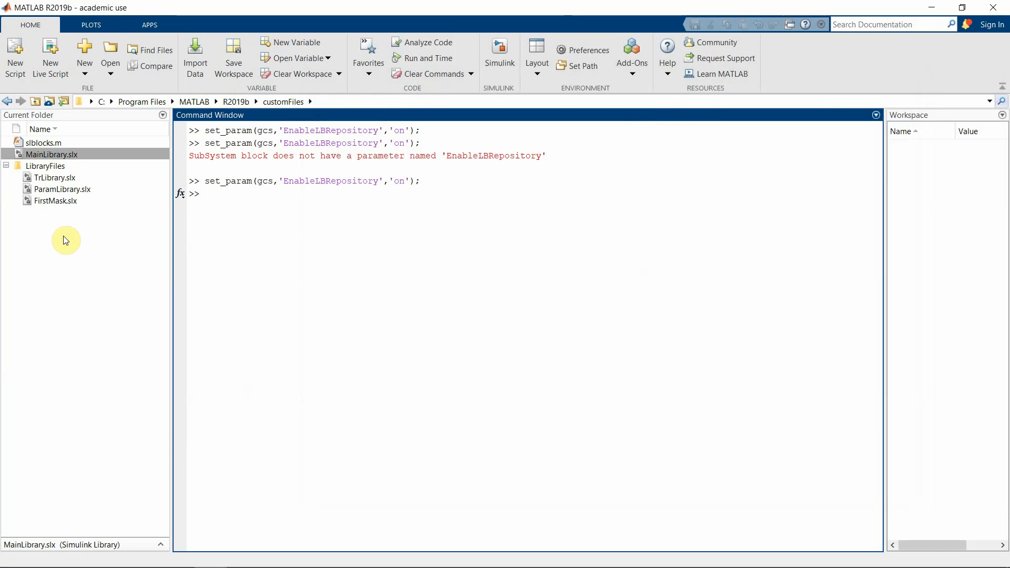
Create a Blank Model from the Simulink start page and open the Library Browser from its toolbar
{"action": "left_click", "coordinate": [57, 204]}
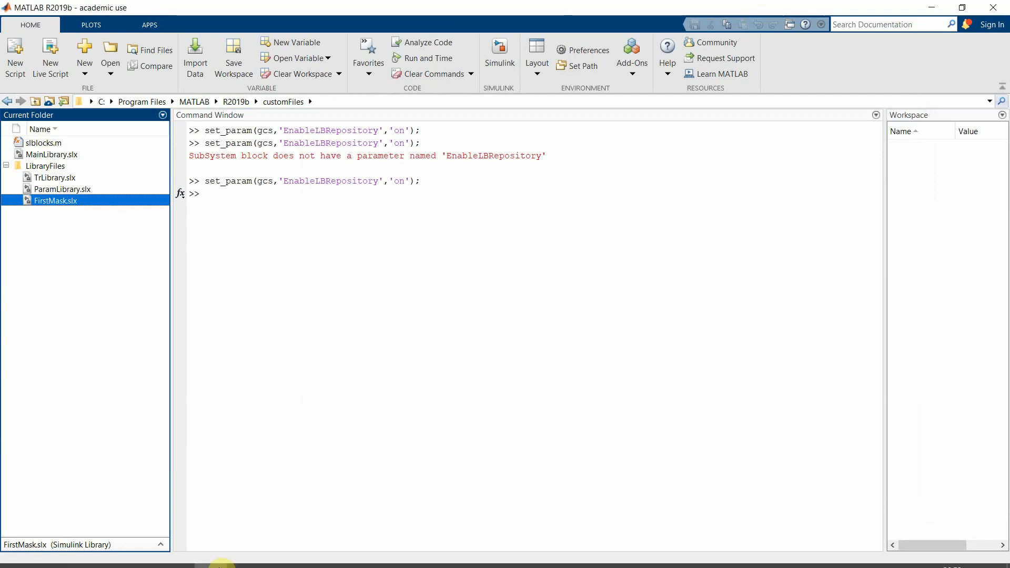
{"action": "mouse_move", "coordinate": [228, 558]}
{"action": "left_click", "coordinate": [322, 395]}
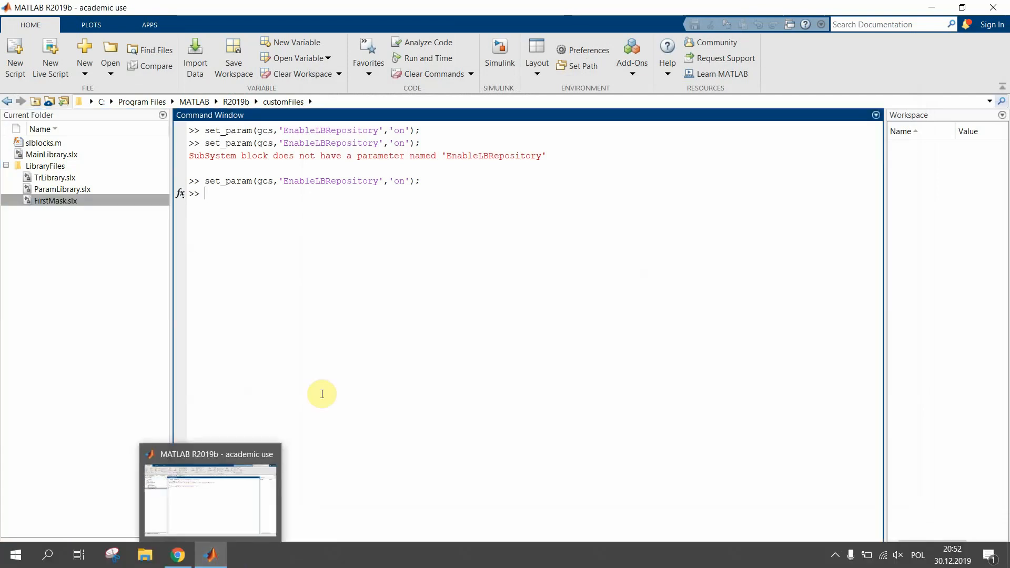
{"action": "left_click", "coordinate": [502, 76]}
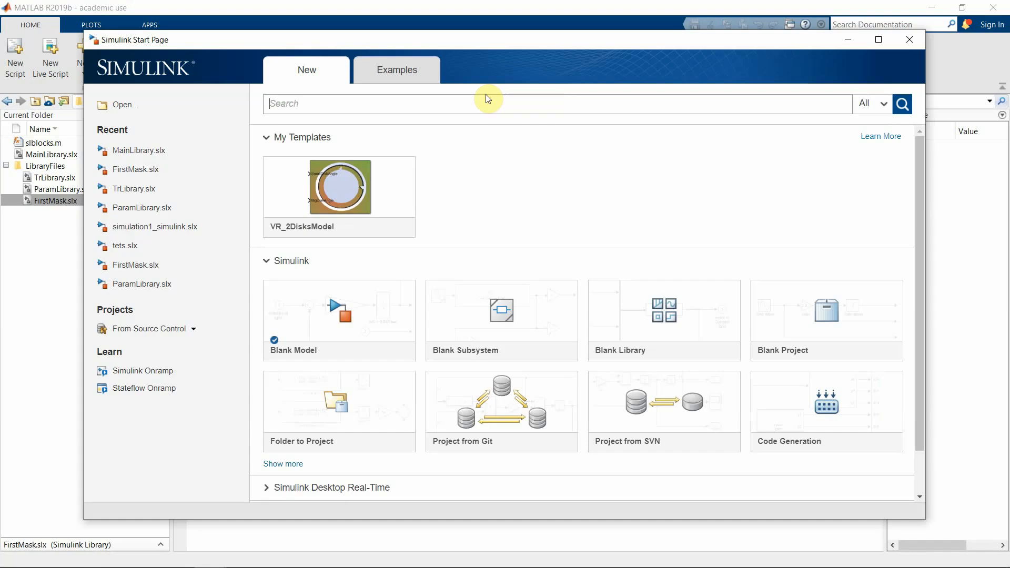
{"action": "left_click", "coordinate": [345, 311]}
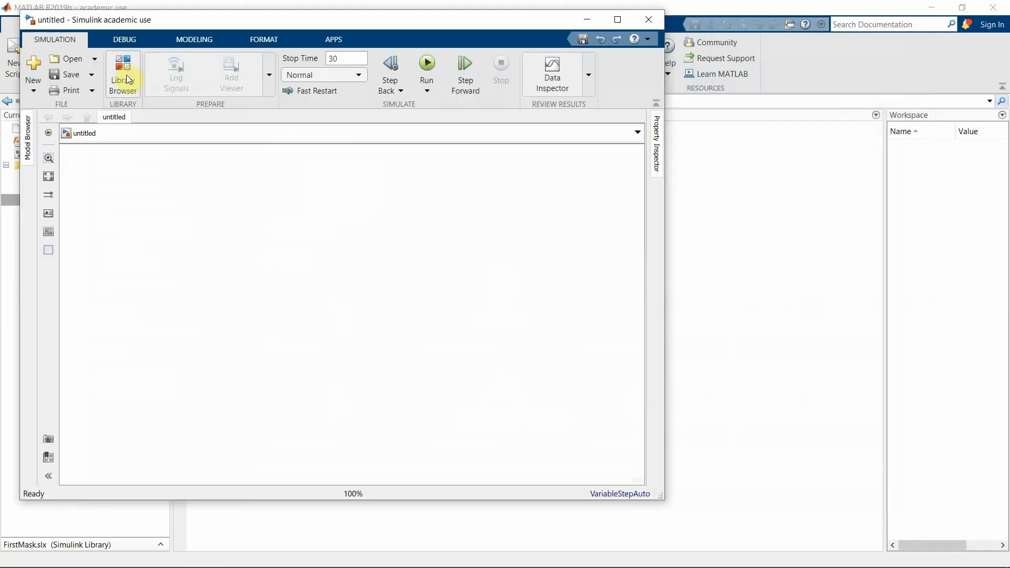
{"action": "left_click", "coordinate": [126, 75]}
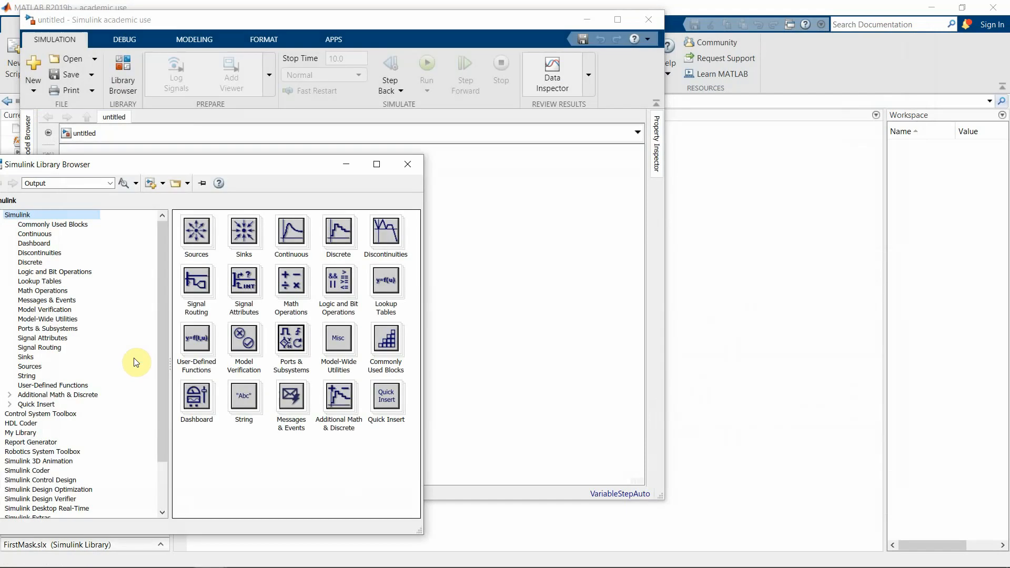
Refresh the Library Browser from the Ports & Subsystems context menu and select My Library
{"action": "left_click_drag", "start_coordinate": [199, 169], "coordinate": [323, 91]}
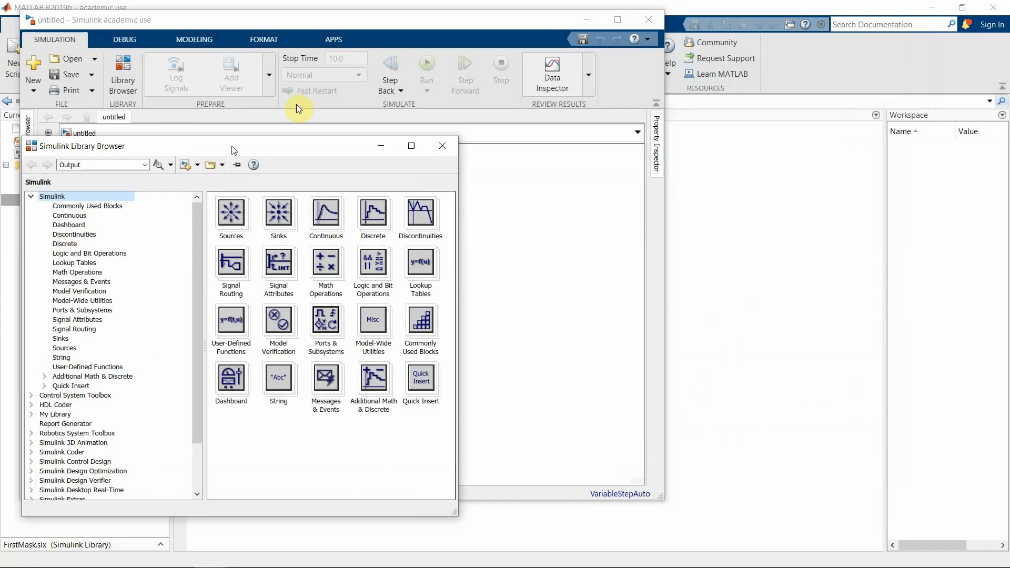
{"action": "left_click", "coordinate": [194, 249]}
{"action": "right_click", "coordinate": [194, 250]}
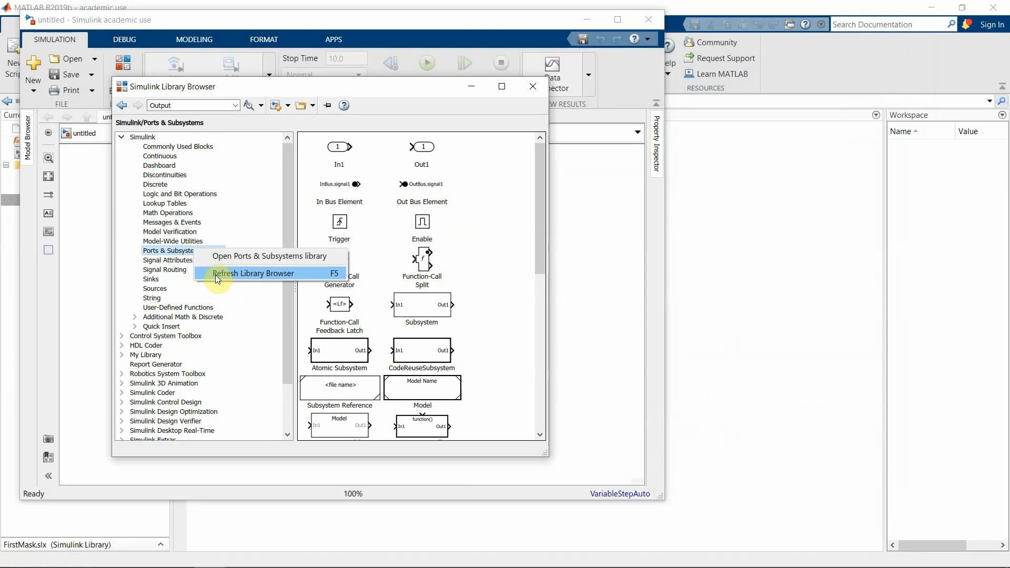
{"action": "left_click", "coordinate": [217, 273]}
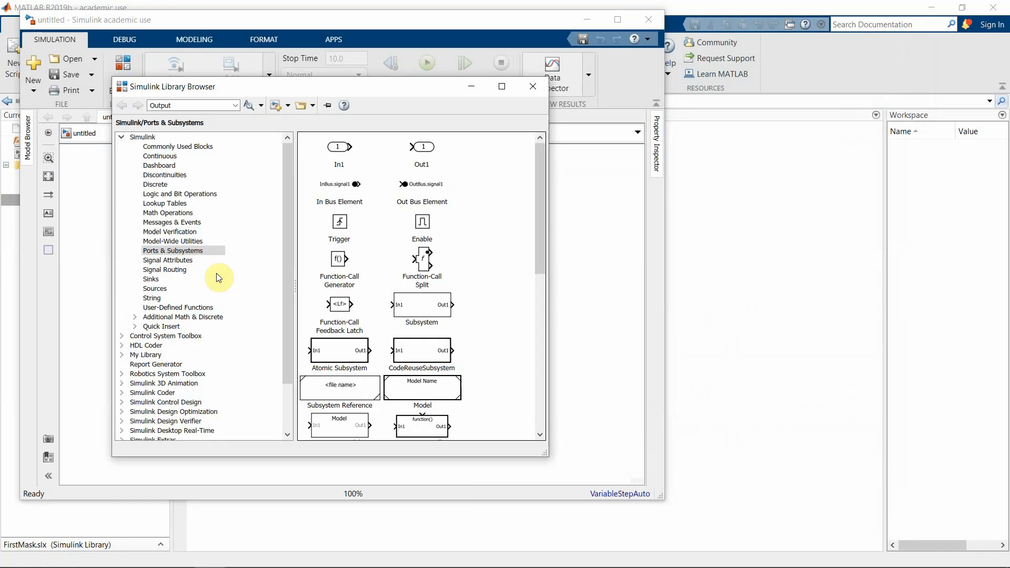
{"action": "left_click", "coordinate": [147, 355]}
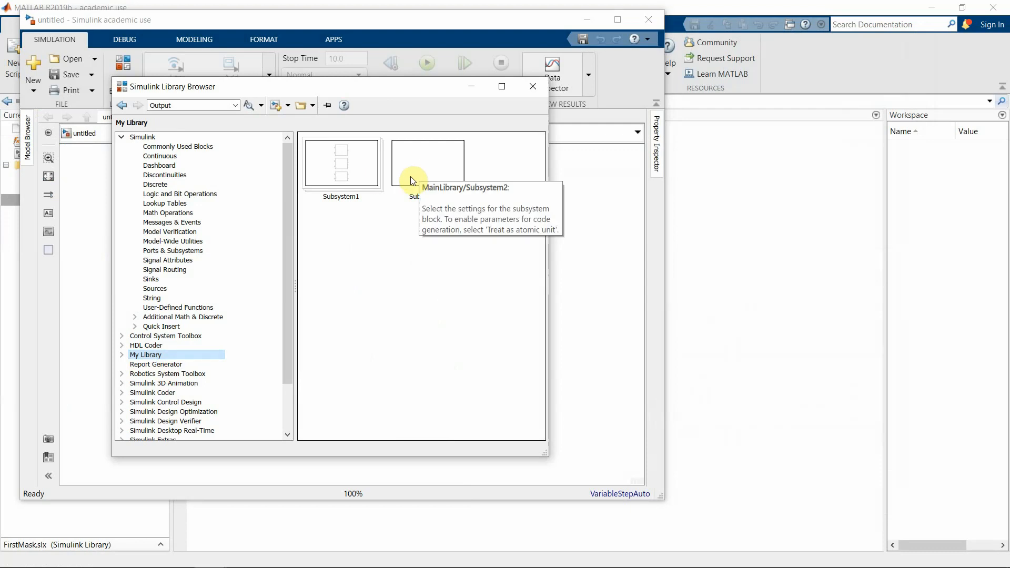
Open My Library's Subsystem1 and drag the DC motor with disk block into the untitled model
{"action": "left_click", "coordinate": [366, 179]}
{"action": "double_click", "coordinate": [367, 179]}
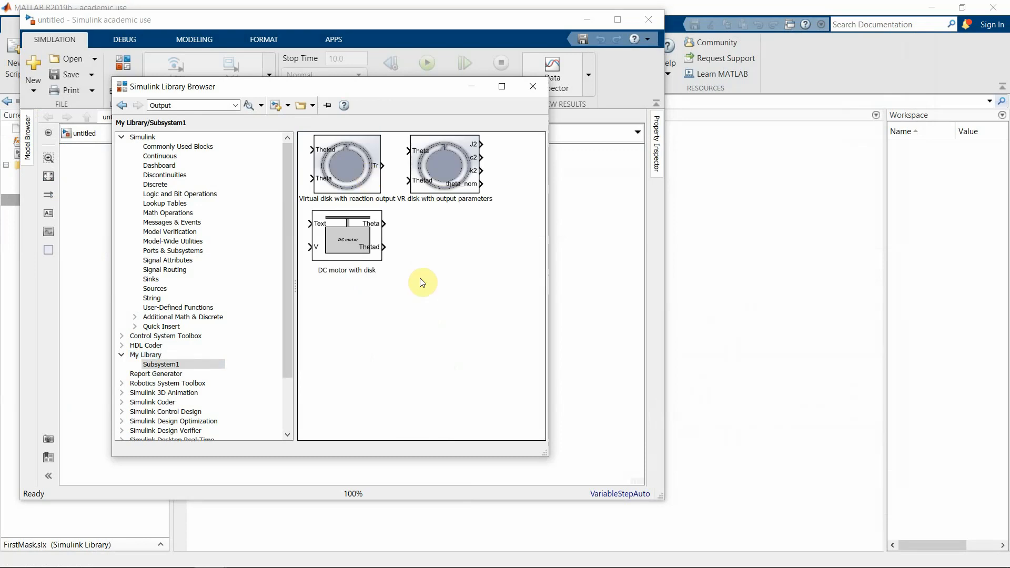
{"action": "left_click", "coordinate": [345, 225]}
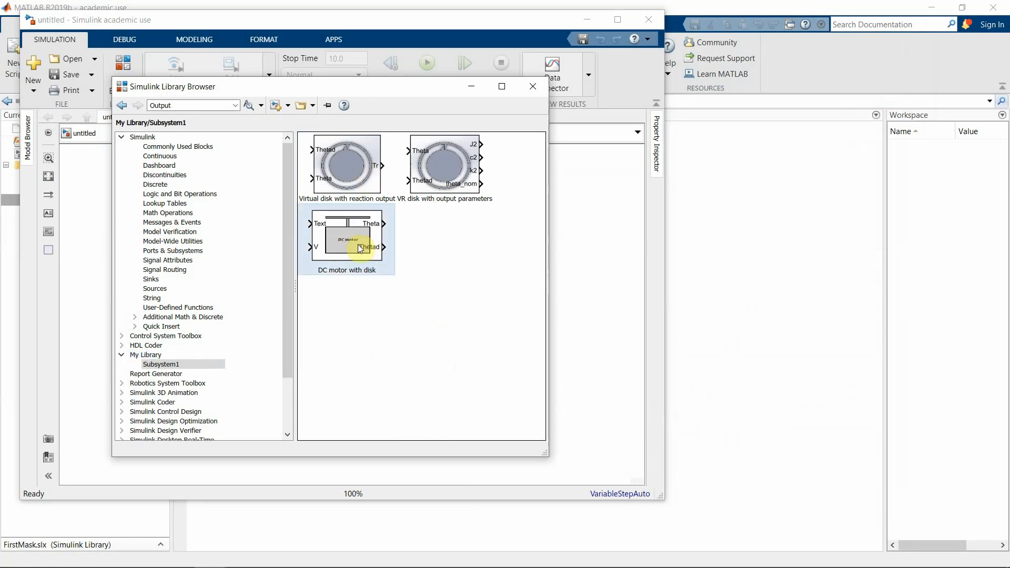
{"action": "left_click_drag", "start_coordinate": [345, 87], "coordinate": [651, 81]}
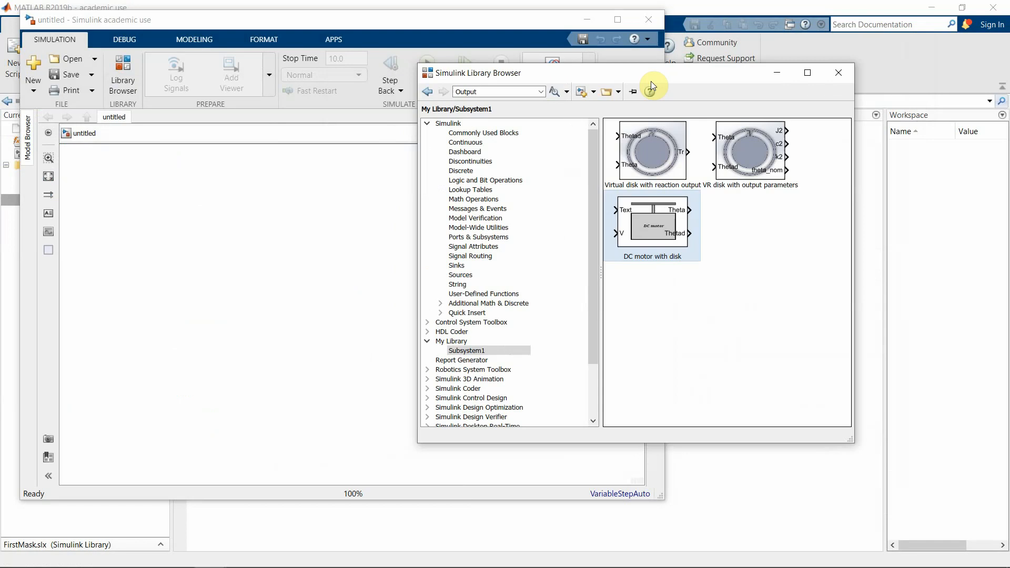
{"action": "left_click_drag", "start_coordinate": [641, 232], "coordinate": [293, 254]}
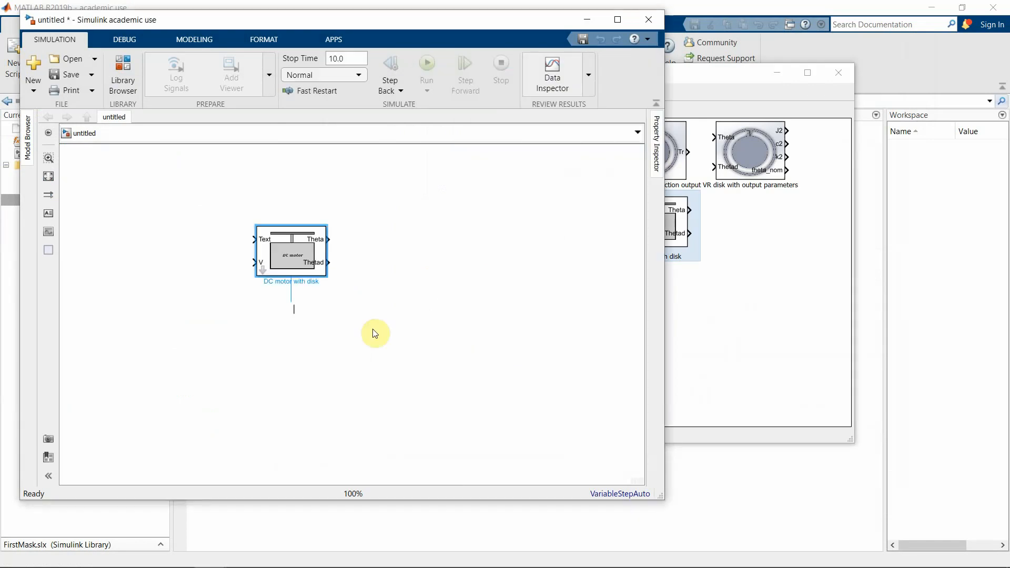
{"action": "left_click", "coordinate": [311, 233]}
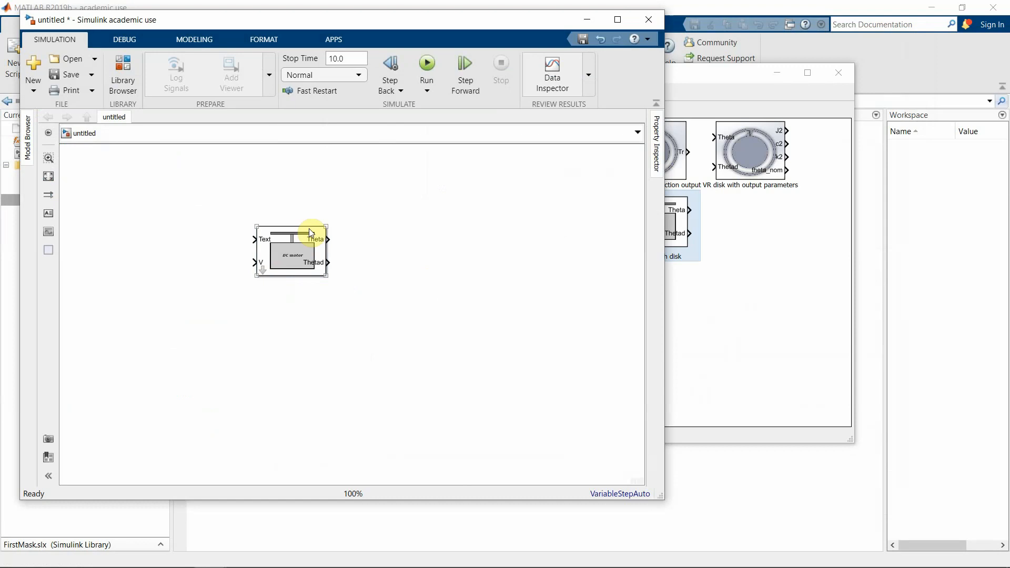
{"action": "left_click", "coordinate": [367, 230]}
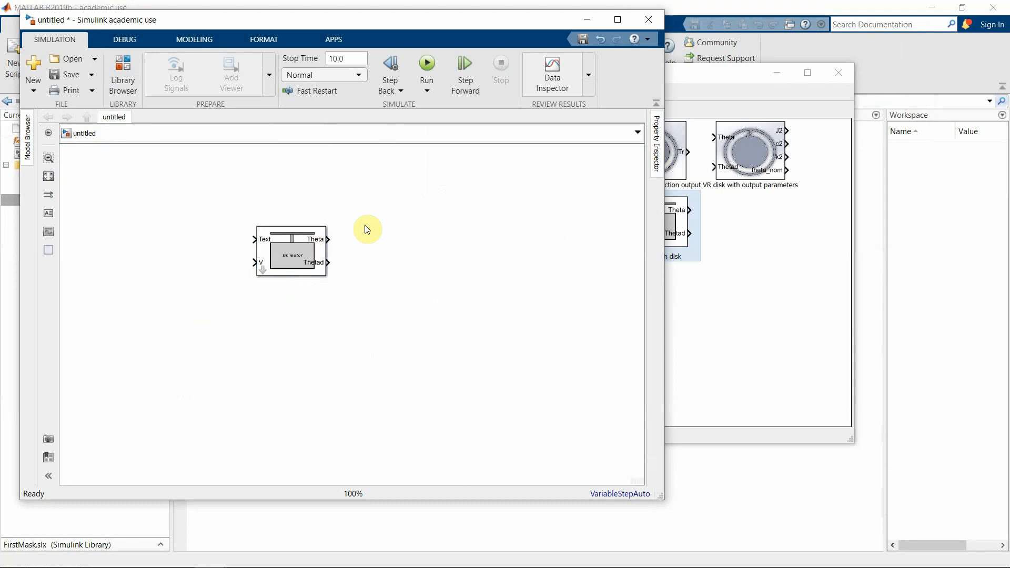
Close the untitled model without saving, then close the Library Browser
{"action": "left_click", "coordinate": [648, 23]}
{"action": "left_click", "coordinate": [511, 295]}
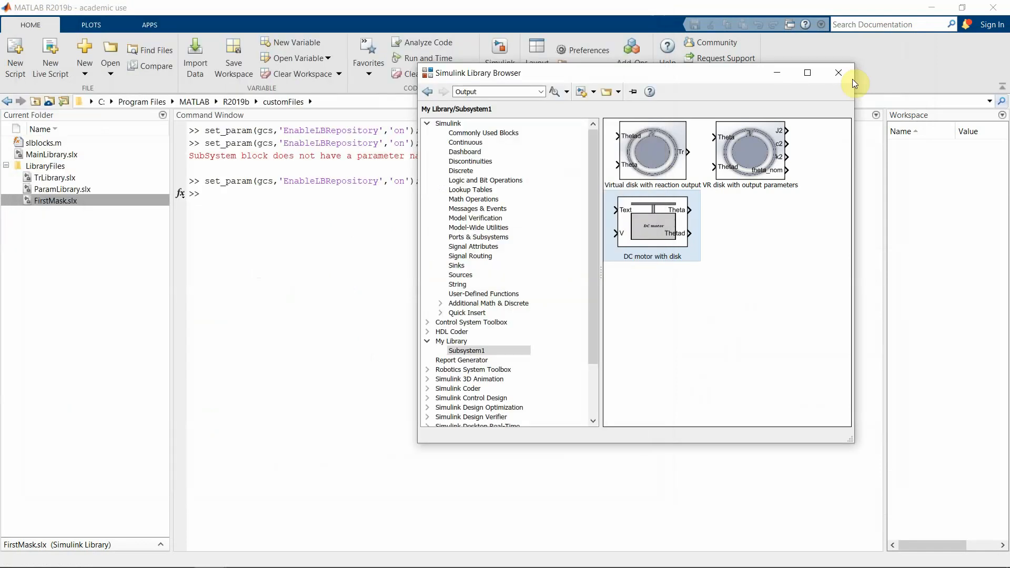
{"action": "left_click", "coordinate": [851, 77]}
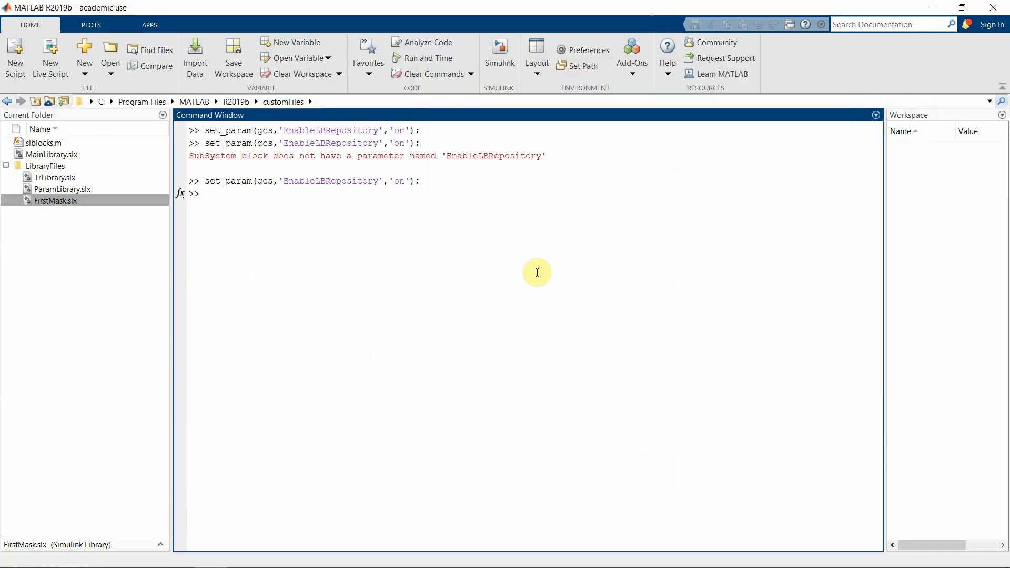